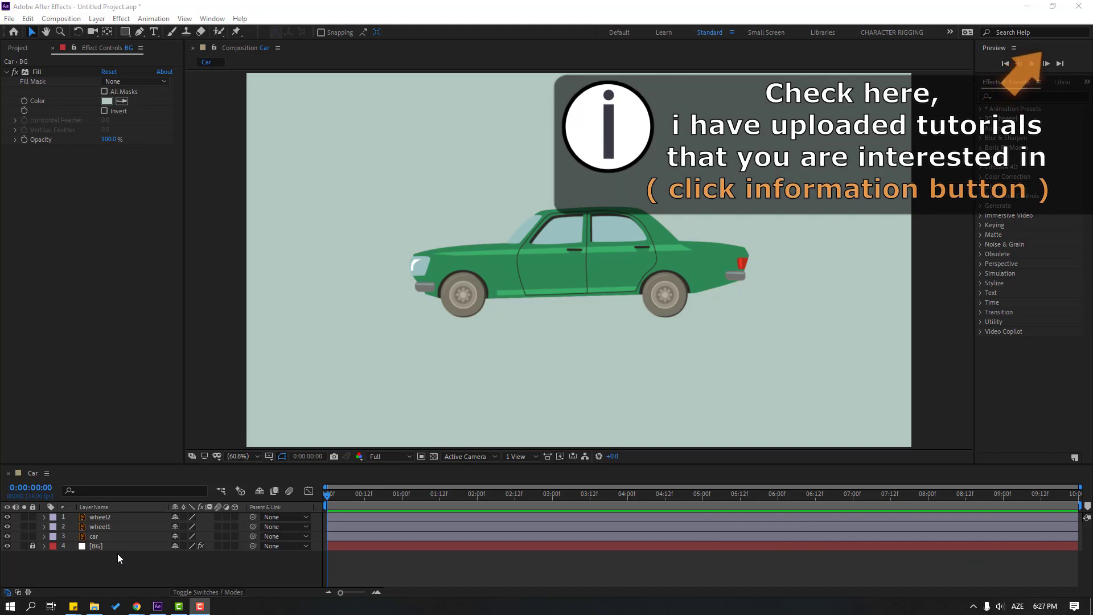
Add a new null object layer named CAR MAIN and nudge it slightly up-left
{"action": "right_click", "coordinate": [105, 562]}
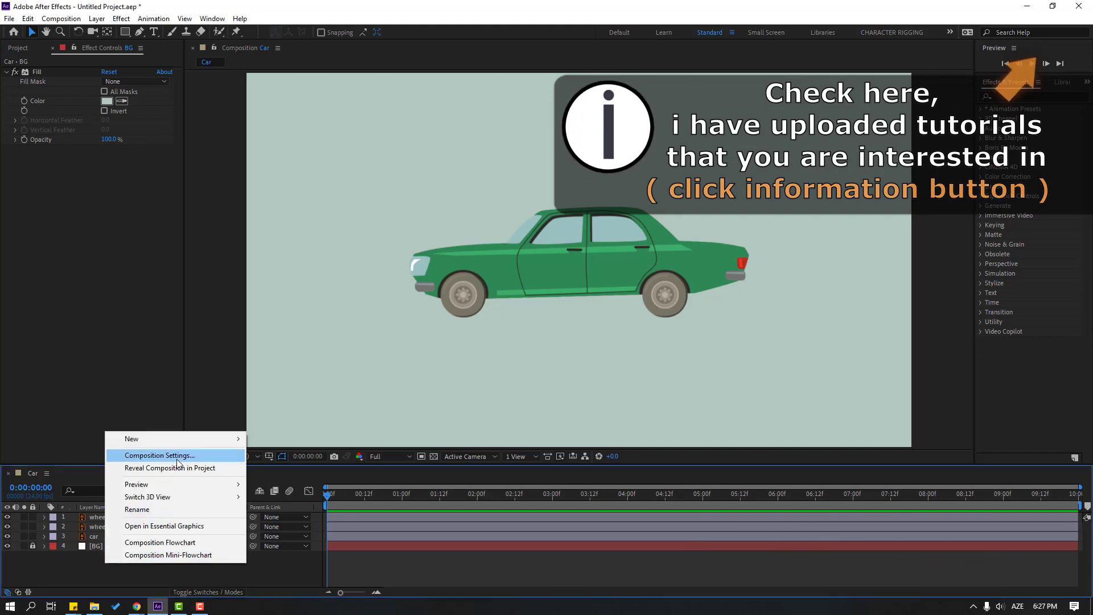
{"action": "mouse_move", "coordinate": [193, 439]}
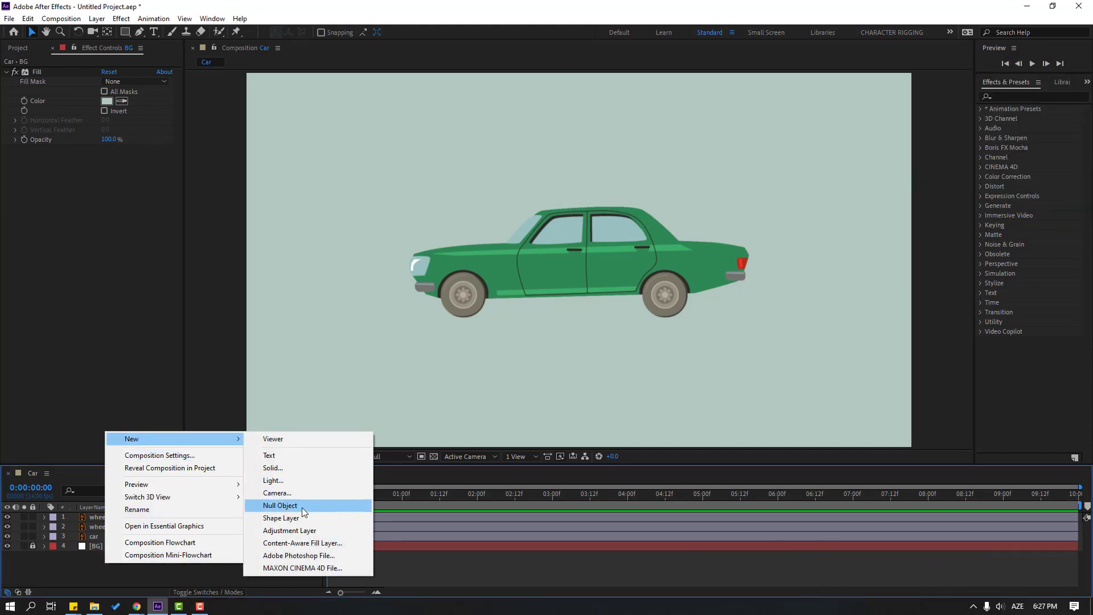
{"action": "left_click", "coordinate": [301, 506]}
{"action": "key", "text": "Return"}
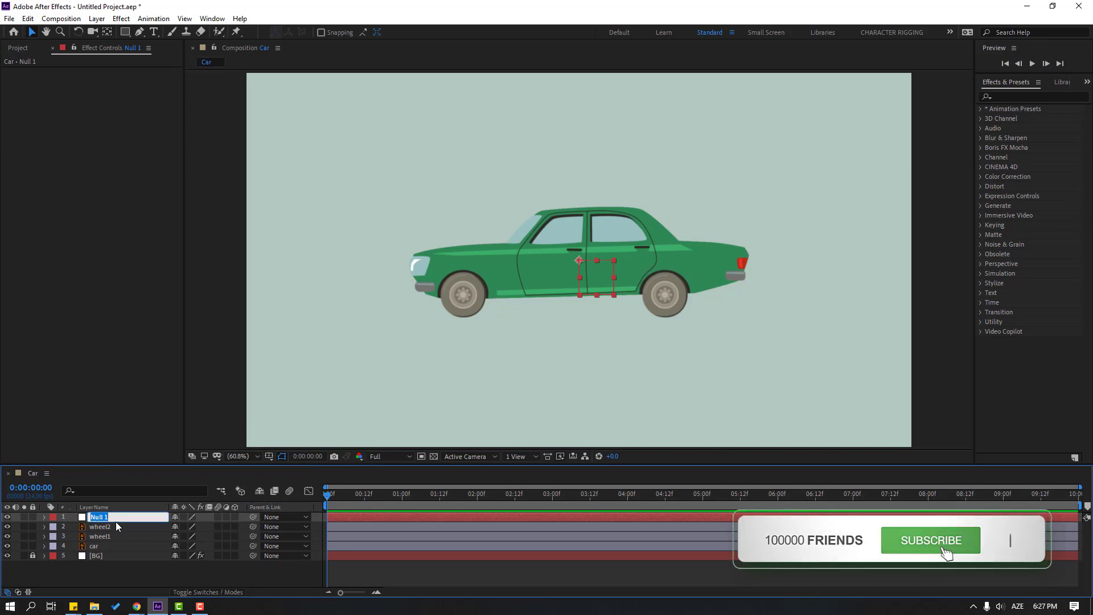
{"action": "type", "text": "CAR MAIN"}
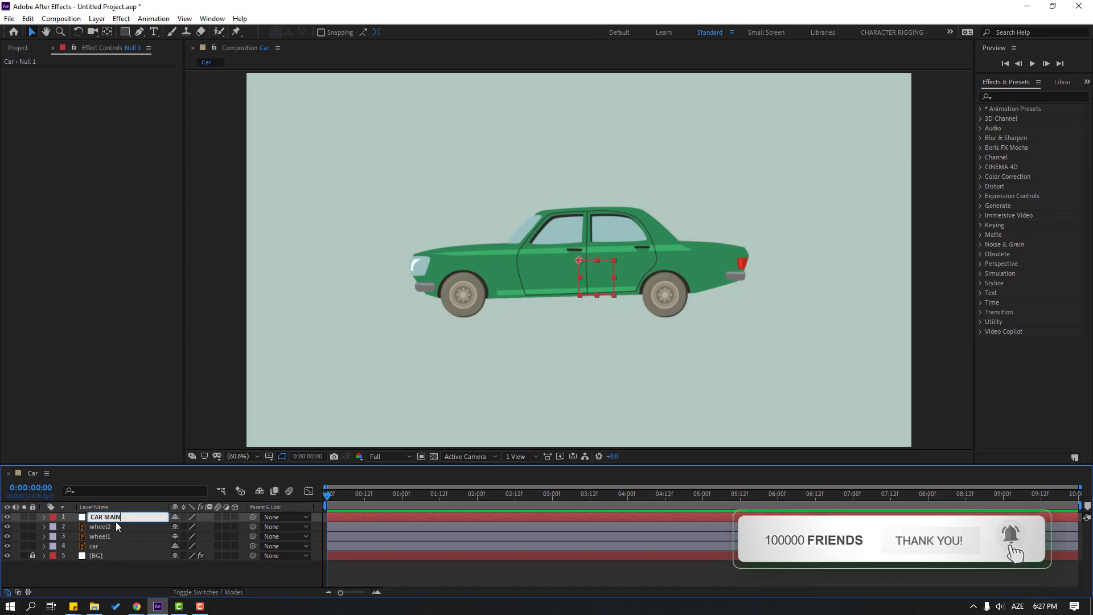
{"action": "key", "text": "Return"}
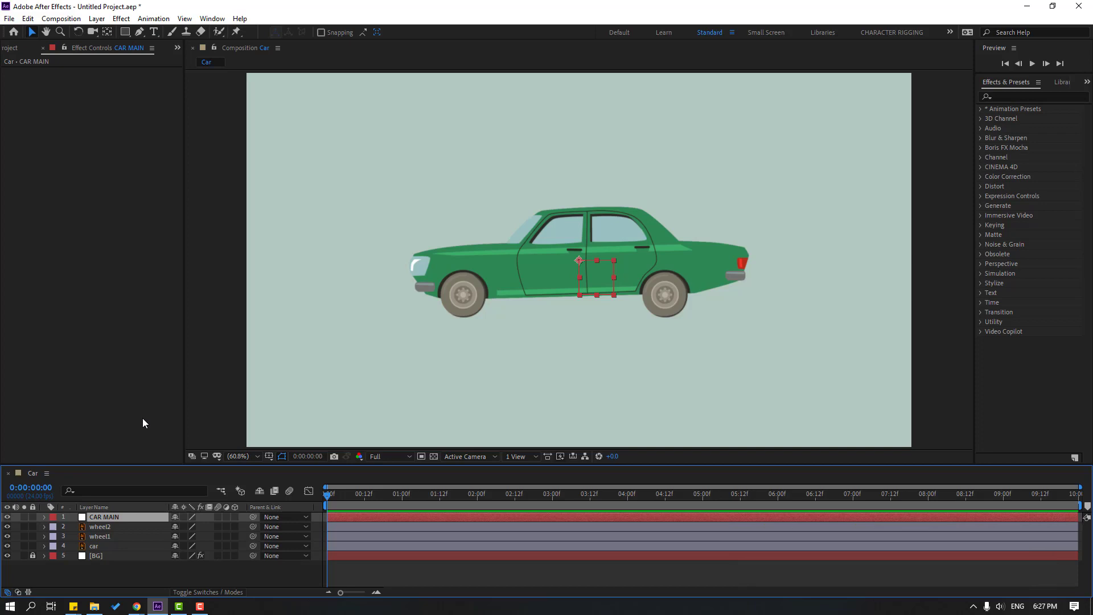
{"action": "left_click_drag", "start_coordinate": [600, 281], "coordinate": [584, 269]}
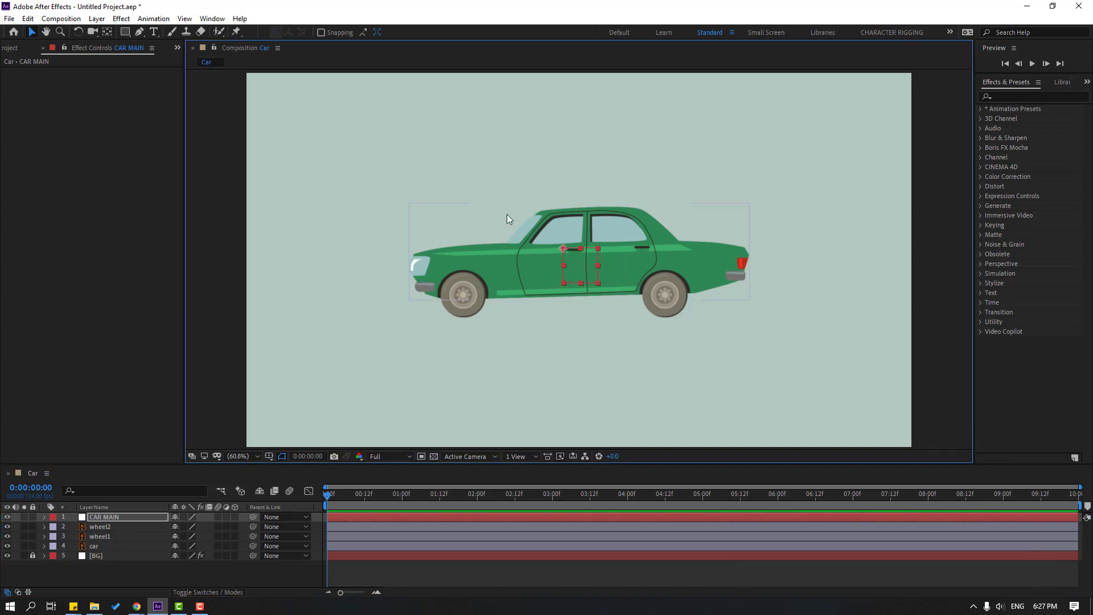
Centre the CAR MAIN anchor point and parent car, wheel1 and wheel2 to it
{"action": "double_click", "coordinate": [107, 32]}
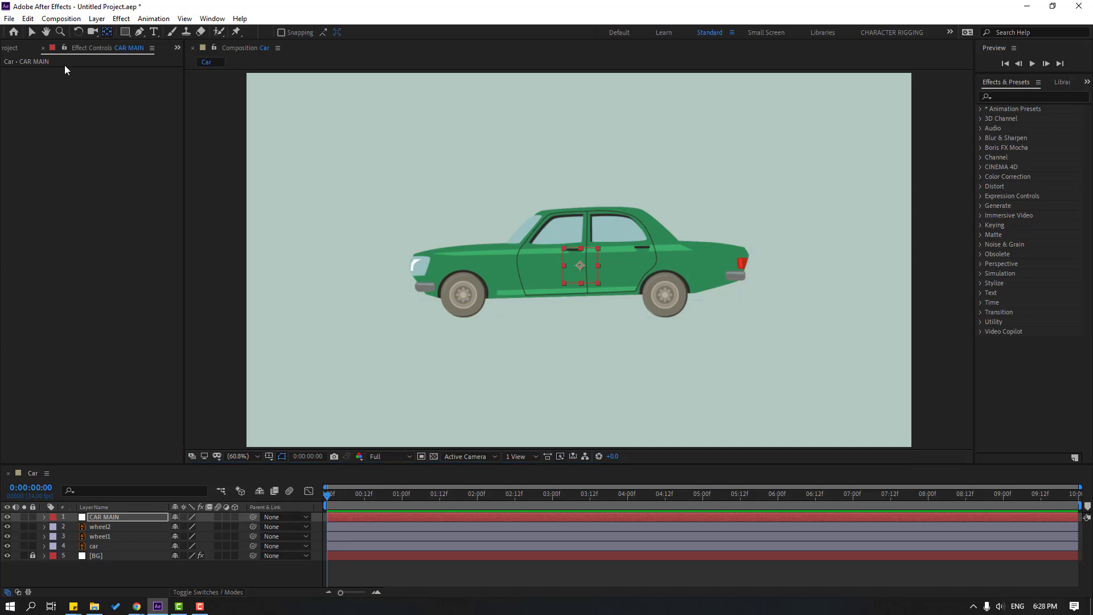
{"action": "left_click", "coordinate": [32, 32]}
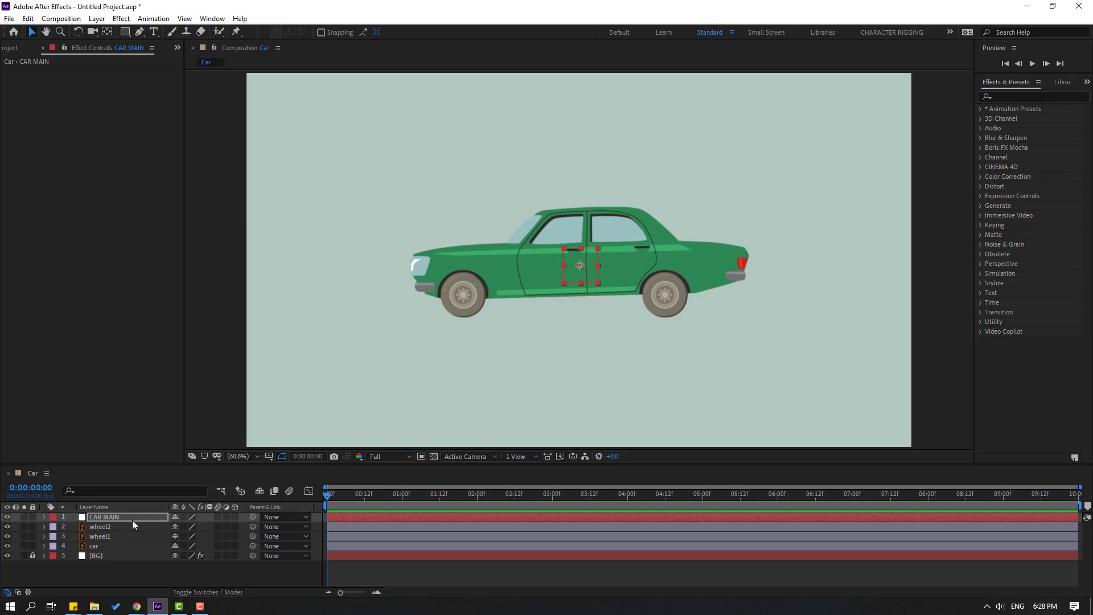
{"action": "left_click", "coordinate": [98, 544]}
{"action": "left_click", "coordinate": [101, 538], "text": "ctrl"}
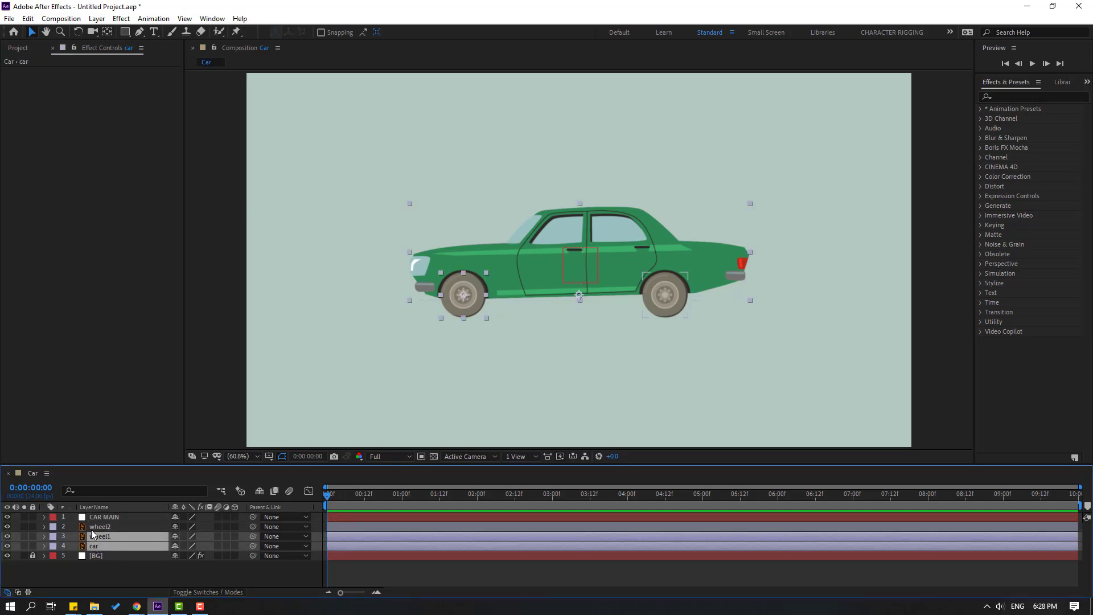
{"action": "left_click", "coordinate": [108, 527], "text": "ctrl"}
{"action": "left_click_drag", "start_coordinate": [255, 527], "coordinate": [114, 518]}
{"action": "left_click", "coordinate": [101, 519]}
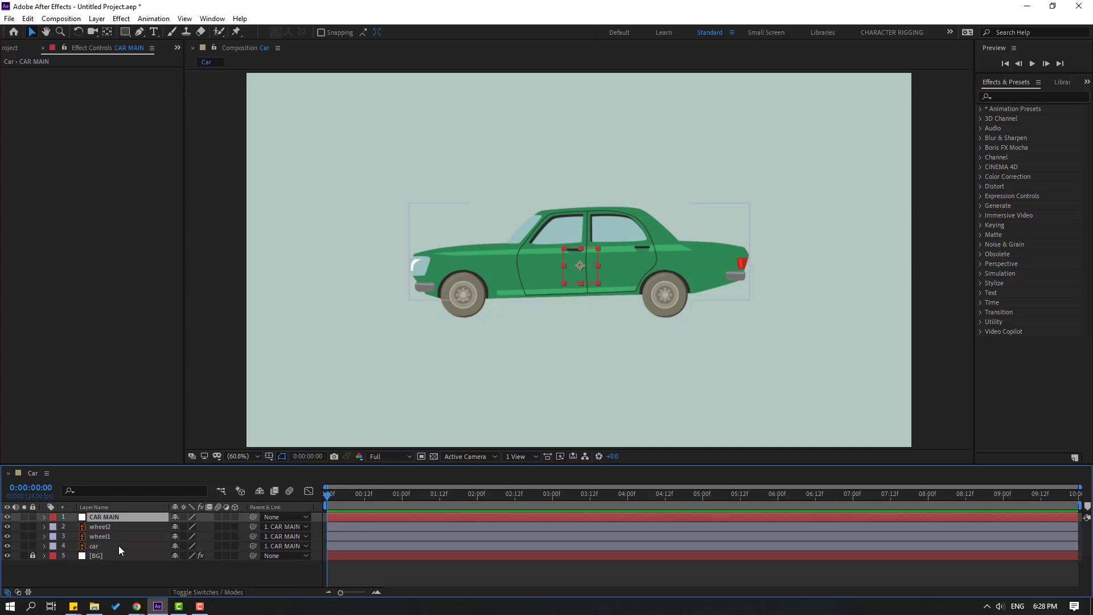
Keyframe CAR MAIN's Position from off the right edge to back in frame
{"action": "key", "text": "p"}
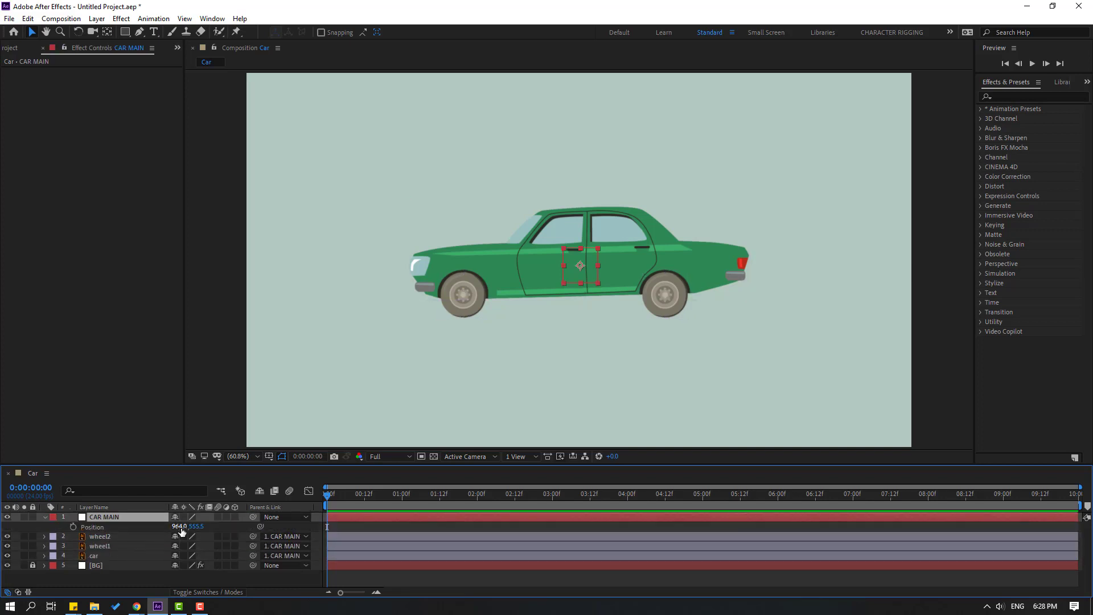
{"action": "left_click_drag", "start_coordinate": [181, 531], "coordinate": [717, 420]}
{"action": "key", "text": "comma"}
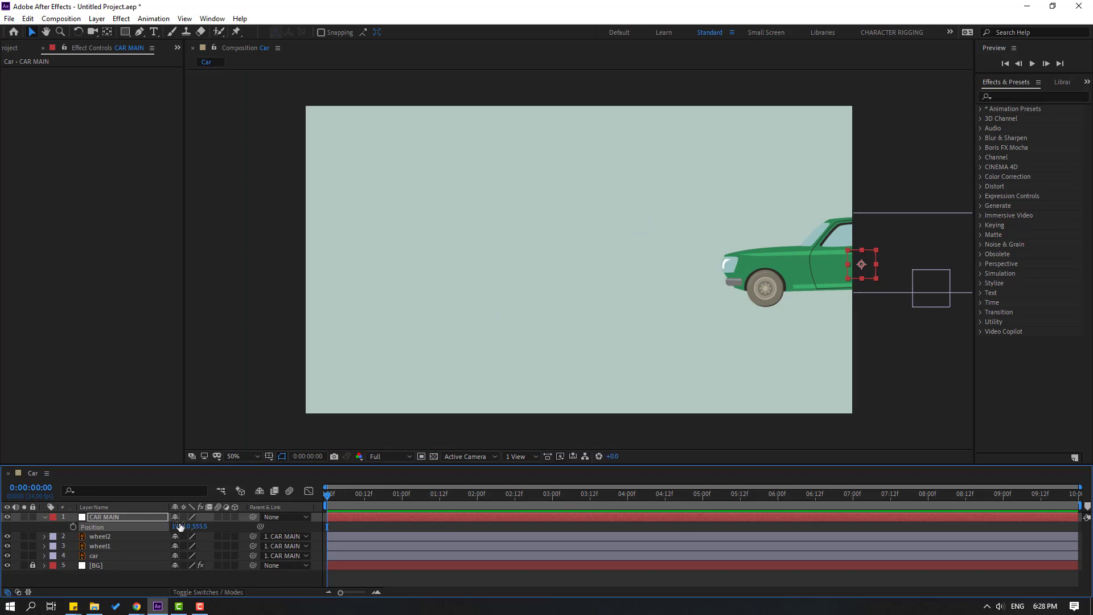
{"action": "left_click_drag", "start_coordinate": [179, 526], "coordinate": [410, 535]}
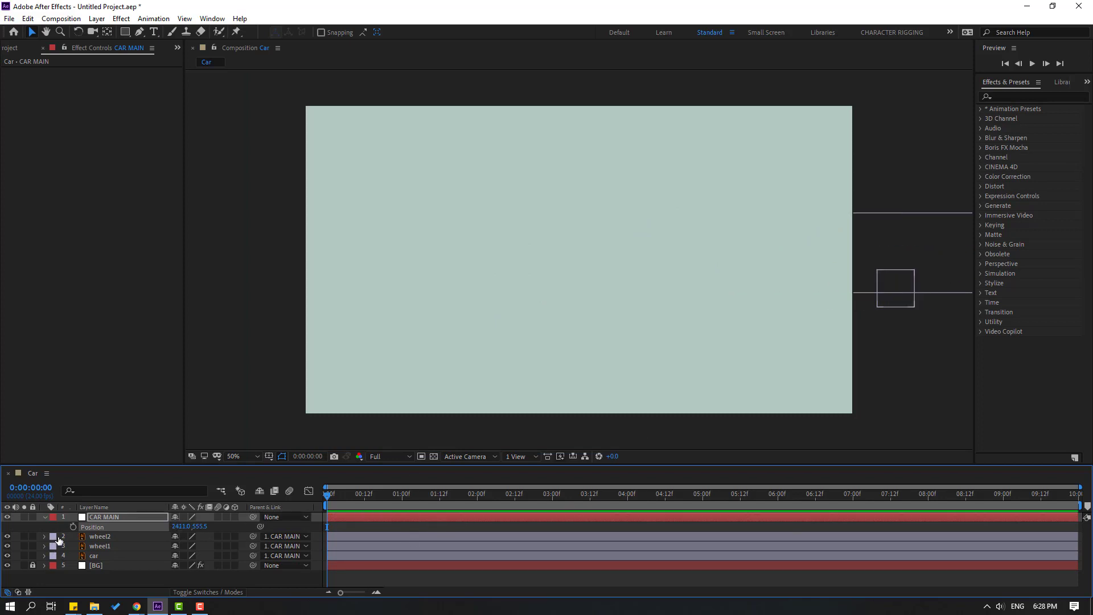
{"action": "left_click", "coordinate": [449, 499]}
{"action": "left_click_drag", "start_coordinate": [181, 528], "coordinate": [89, 528]}
{"action": "key", "text": "space"}
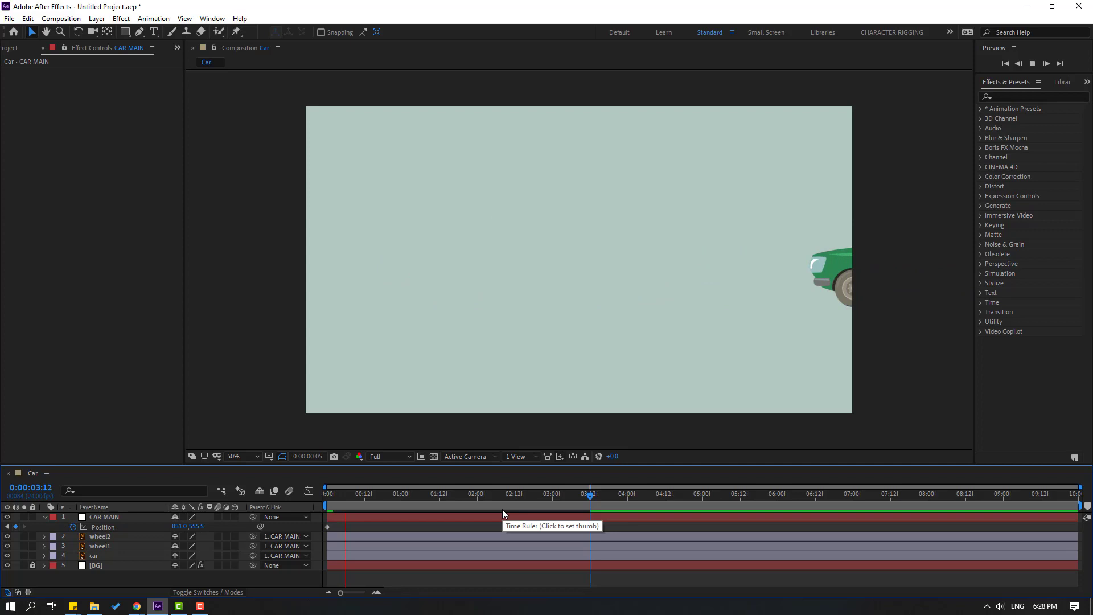
{"action": "key", "text": "space"}
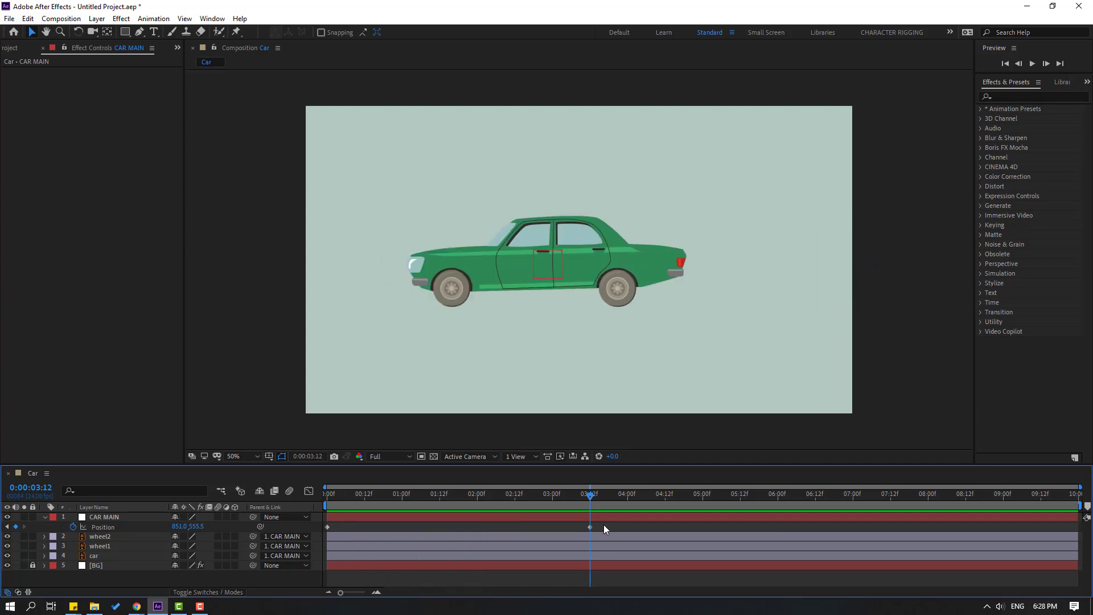
Easy Ease both Position keyframes and move the end keyframe to about 2 seconds
{"action": "left_click_drag", "start_coordinate": [604, 528], "coordinate": [347, 544]}
{"action": "right_click", "coordinate": [327, 527]}
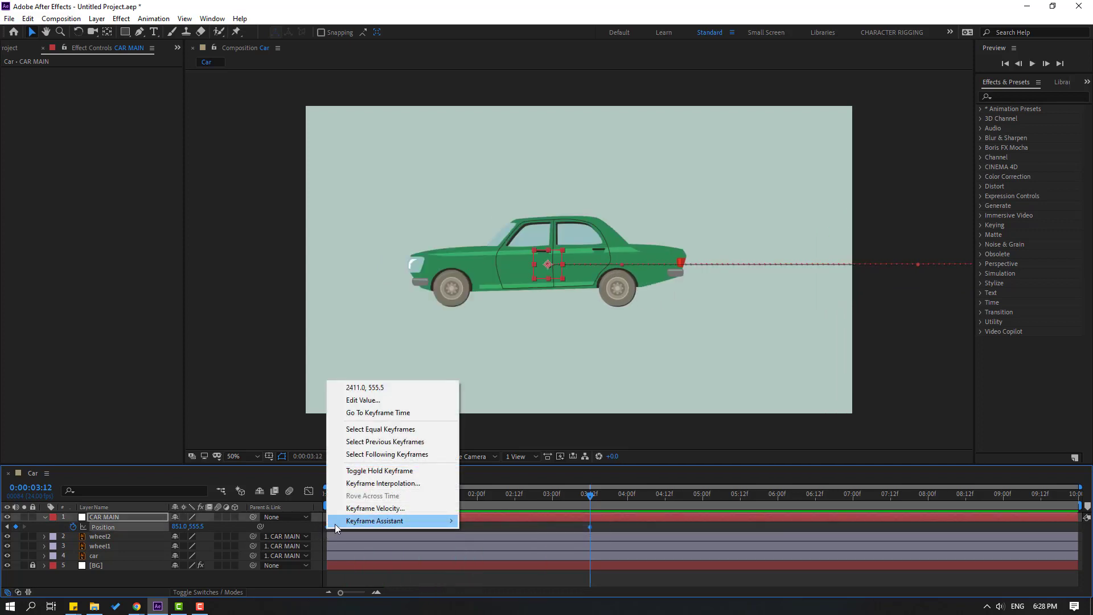
{"action": "mouse_move", "coordinate": [335, 524]}
{"action": "left_click", "coordinate": [511, 459]}
{"action": "key", "text": "space"}
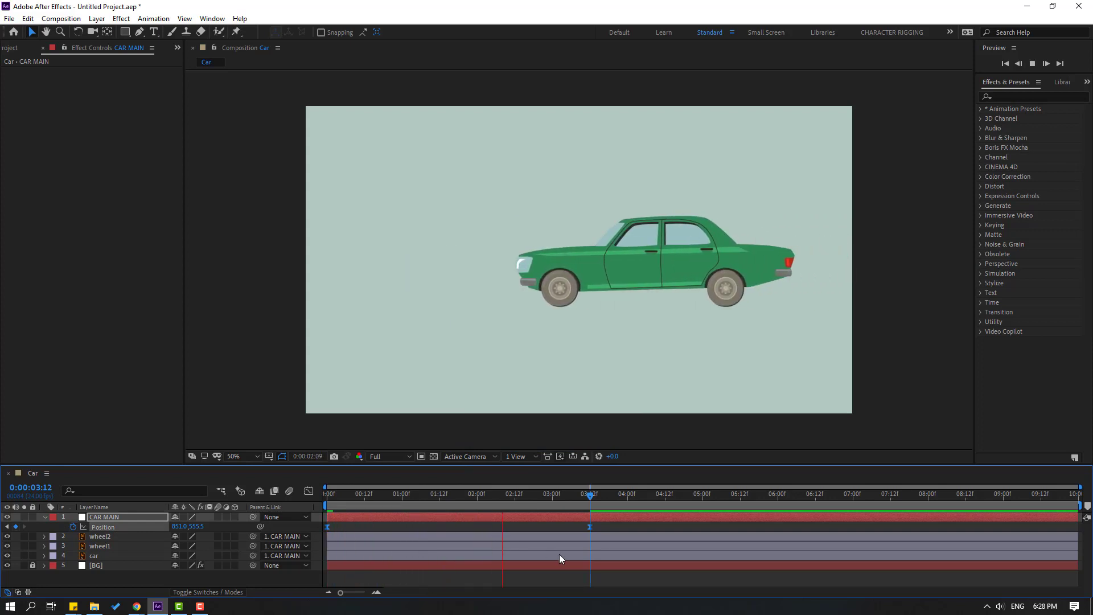
{"action": "key", "text": "space"}
{"action": "left_click_drag", "start_coordinate": [587, 528], "coordinate": [473, 530]}
{"action": "key", "text": "space"}
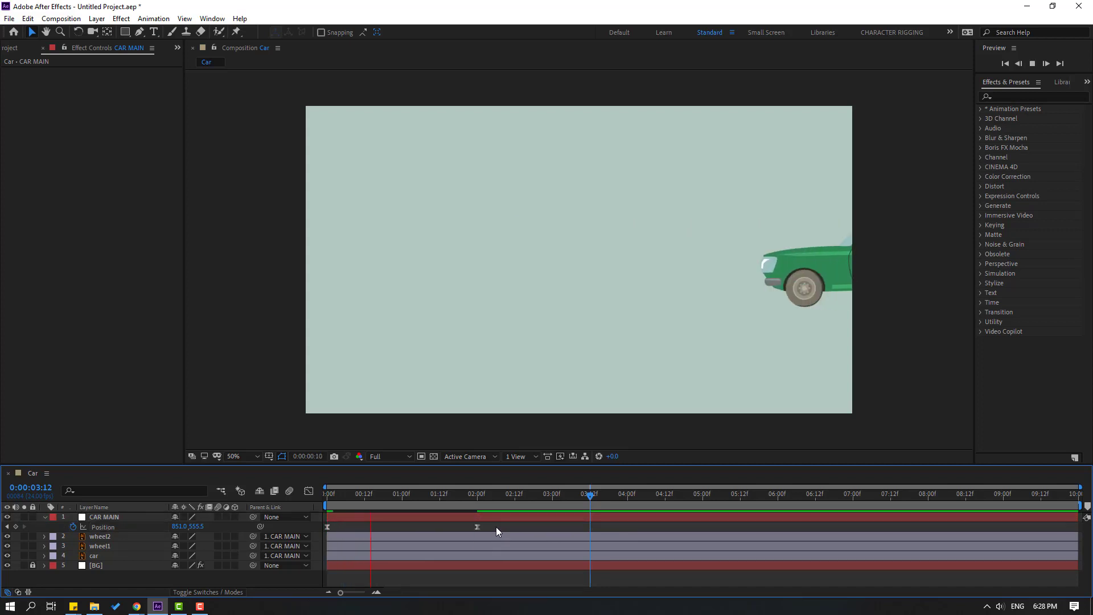
{"action": "key", "text": "space"}
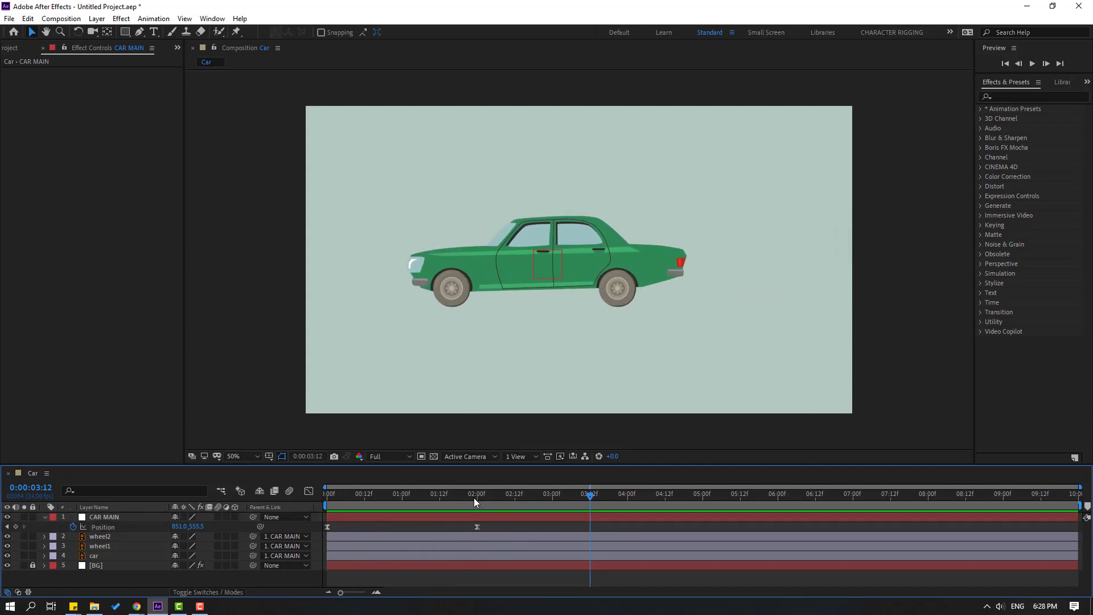
In the Position speed graph, pull the influence handle left so speed peaks early and tapers
{"action": "left_click", "coordinate": [103, 527]}
{"action": "left_click", "coordinate": [309, 491]}
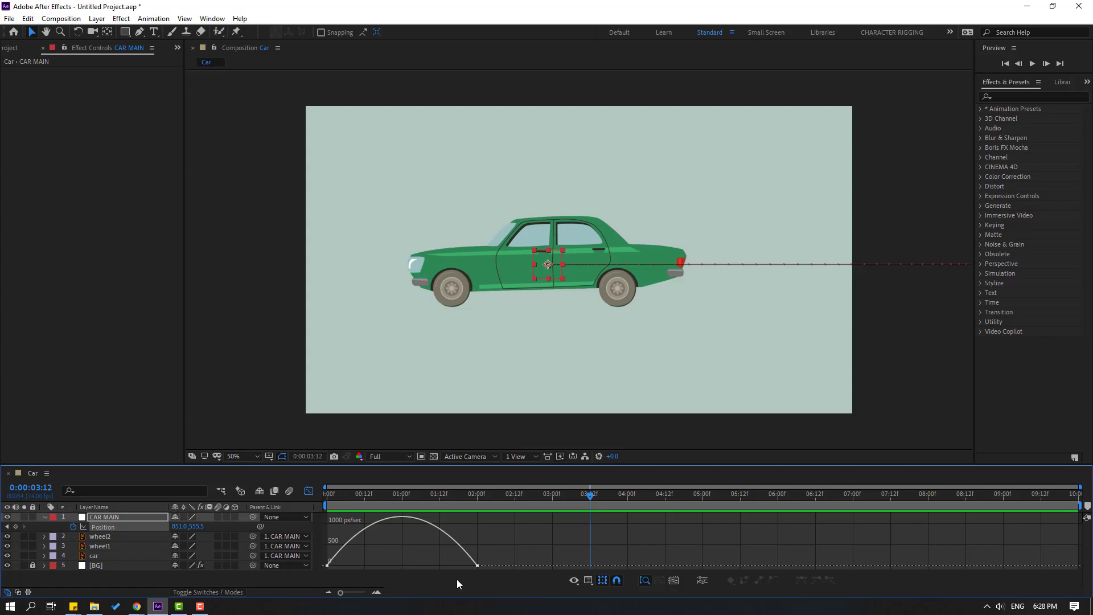
{"action": "key", "text": "ctrl+a"}
{"action": "left_click_drag", "start_coordinate": [453, 566], "coordinate": [422, 566]}
{"action": "key", "text": "space"}
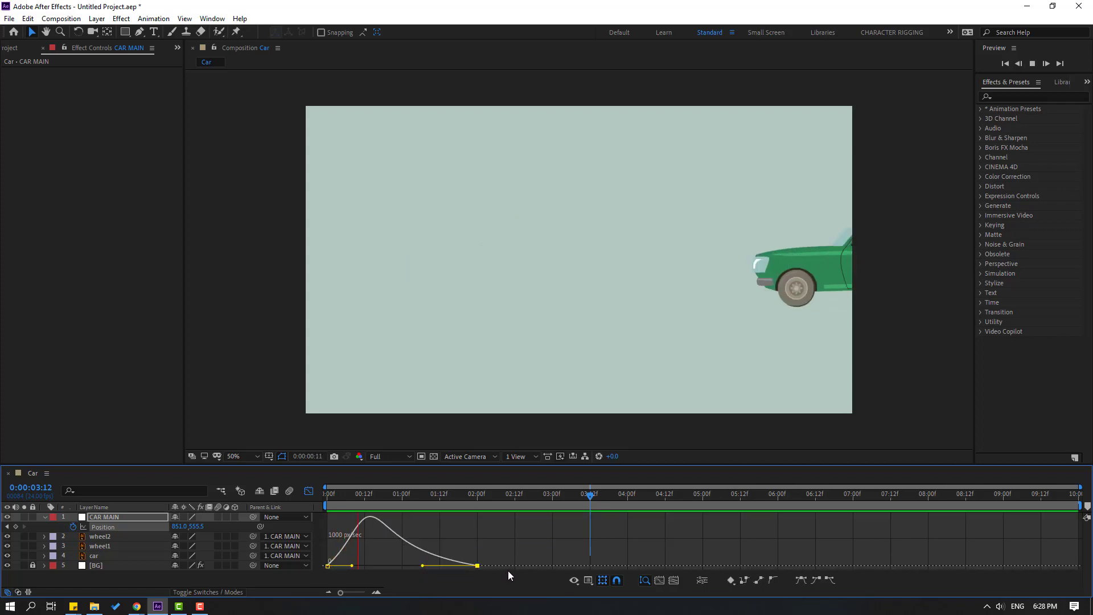
{"action": "key", "text": "space"}
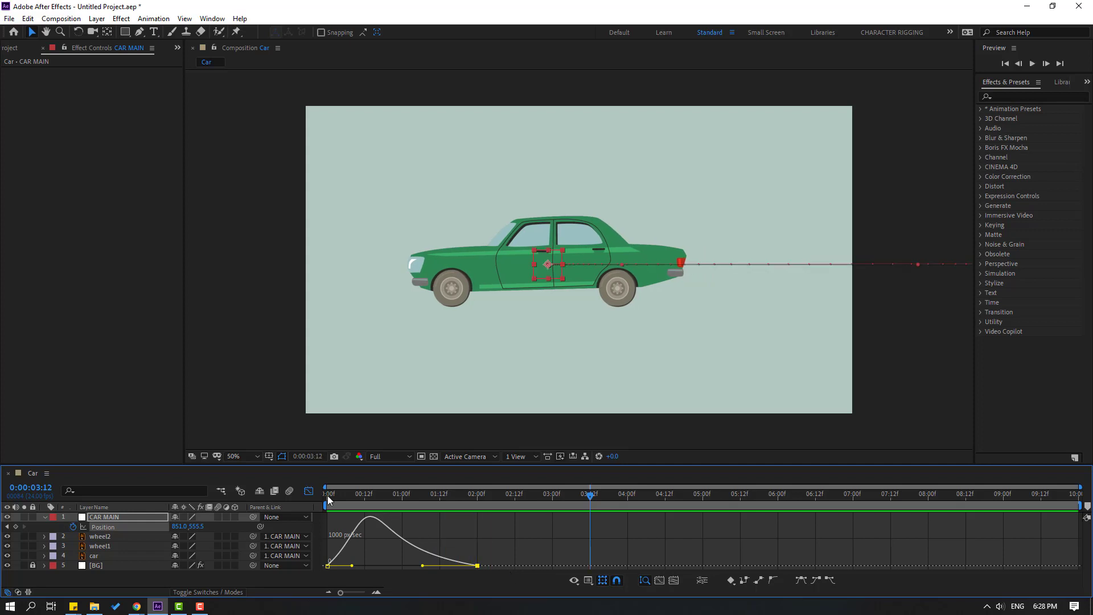
{"action": "left_click", "coordinate": [308, 491]}
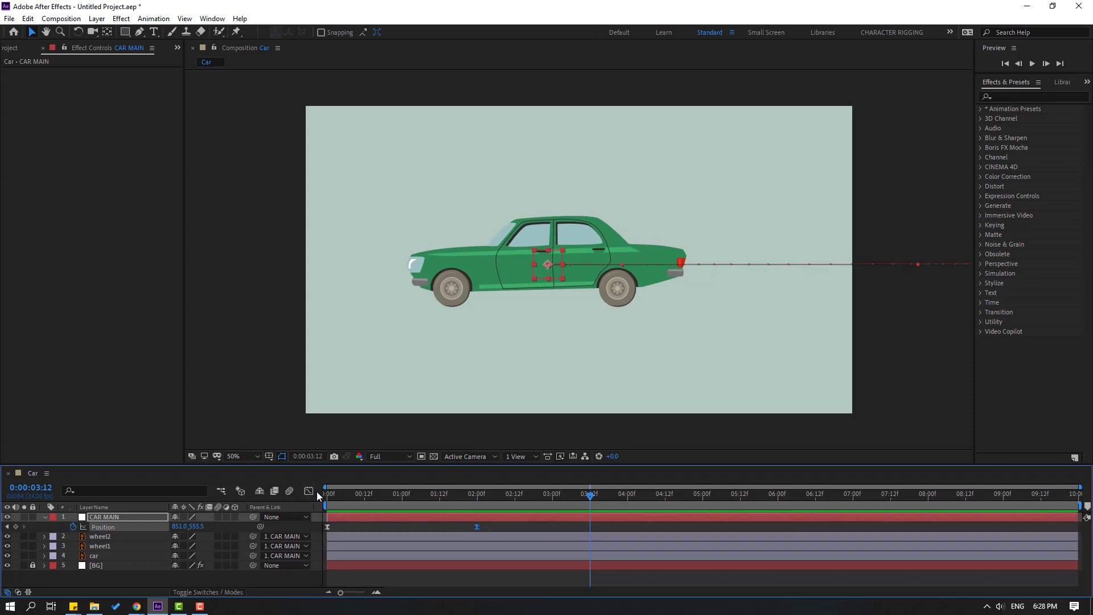
Move the car body's anchor point down to its bottom edge
{"action": "left_click", "coordinate": [93, 571]}
{"action": "key", "text": "j"}
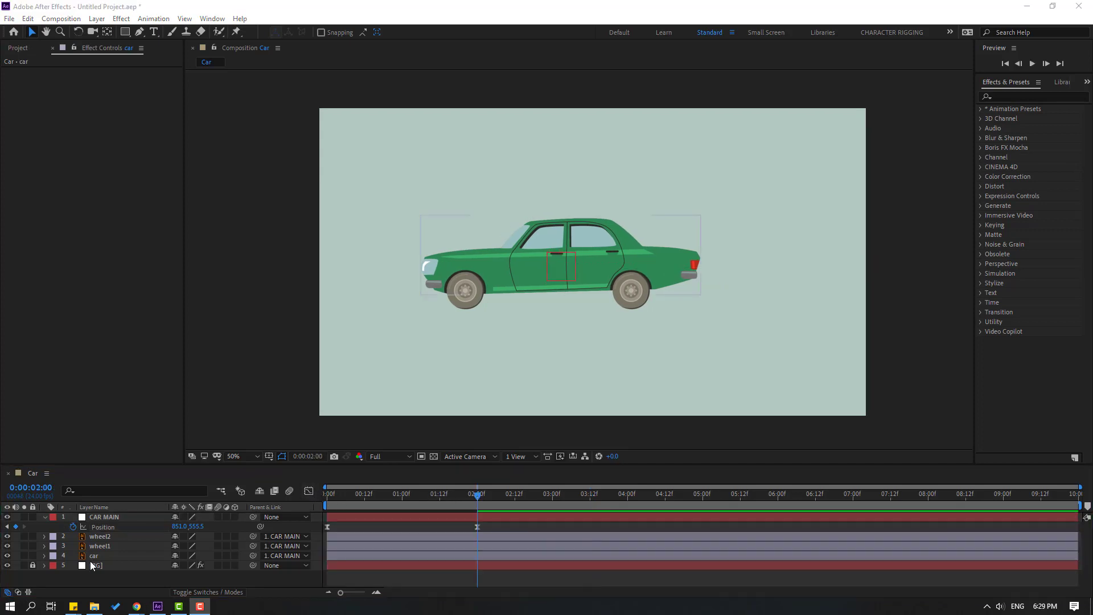
{"action": "left_click", "coordinate": [92, 559]}
{"action": "scroll", "coordinate": [491, 312], "scroll_direction": "up", "scroll_amount": 3}
{"action": "scroll", "coordinate": [488, 316], "scroll_direction": "down", "scroll_amount": 1}
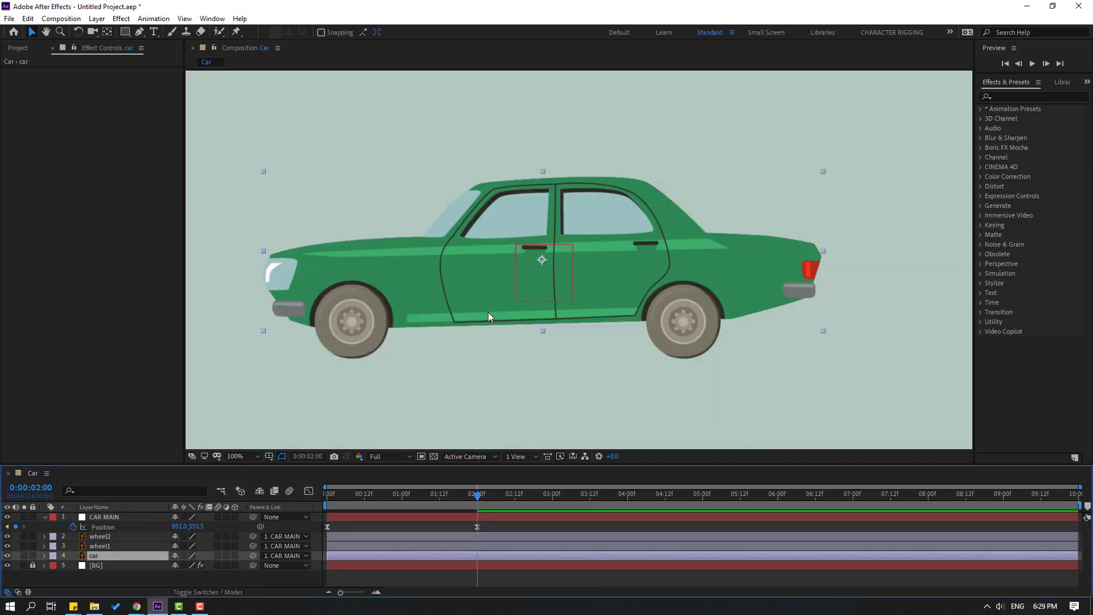
{"action": "key", "text": "y"}
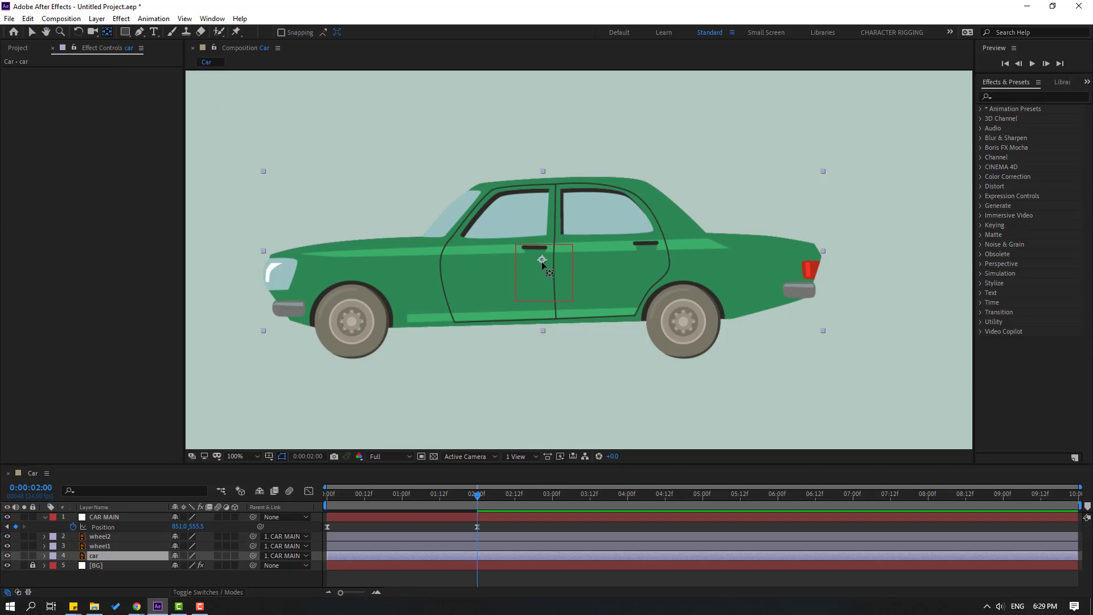
{"action": "left_click", "coordinate": [542, 263]}
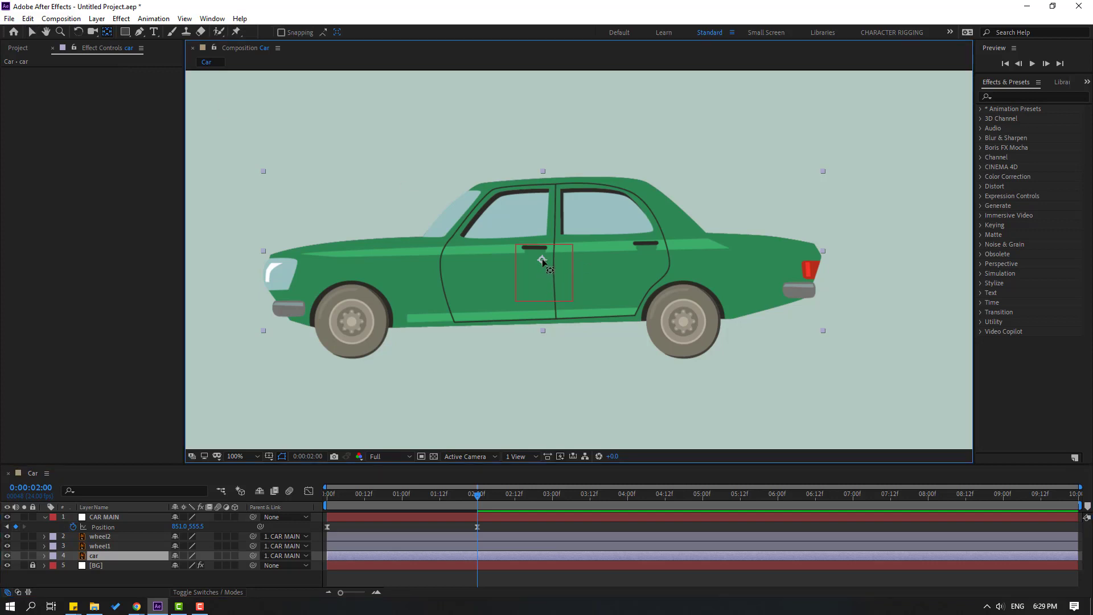
{"action": "left_click_drag", "start_coordinate": [543, 262], "coordinate": [544, 323]}
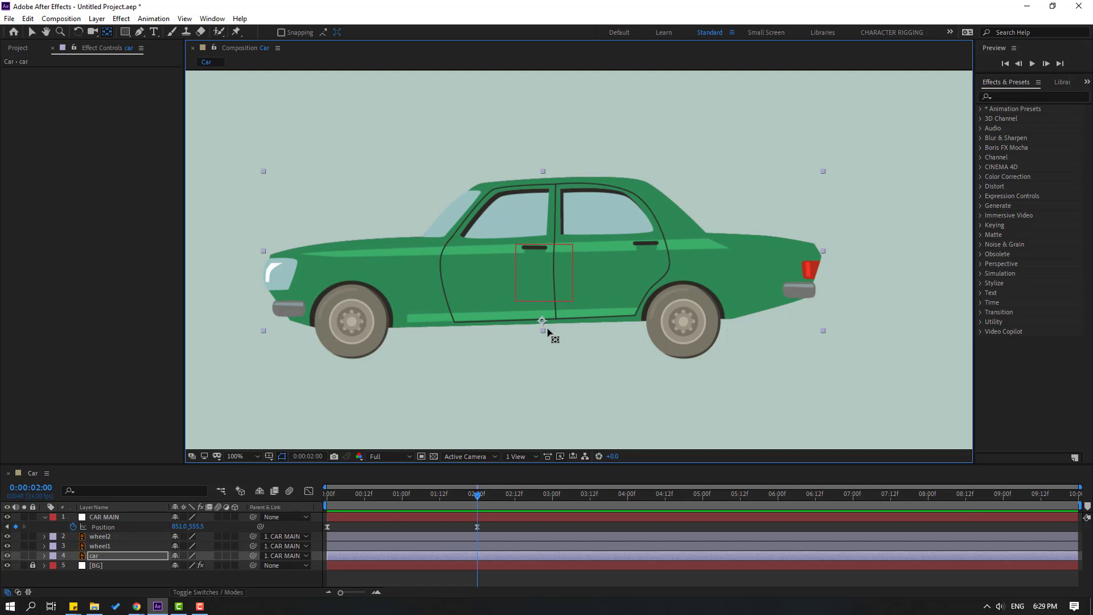
{"action": "left_click", "coordinate": [32, 32]}
{"action": "scroll", "coordinate": [414, 267], "scroll_direction": "down", "scroll_amount": 4}
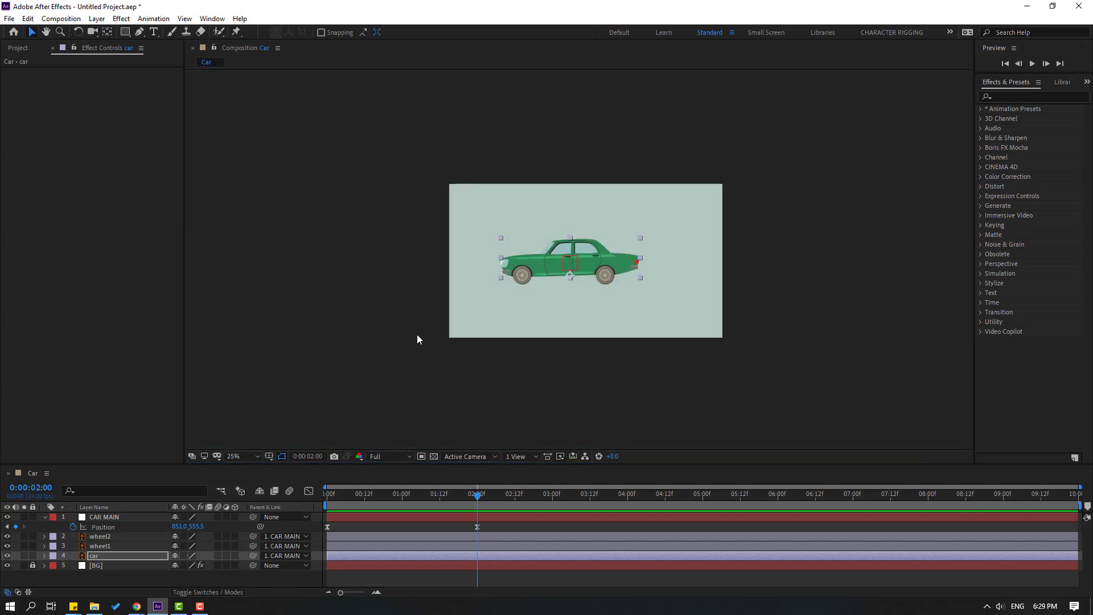
{"action": "scroll", "coordinate": [416, 333], "scroll_direction": "up", "scroll_amount": 2}
{"action": "left_click_drag", "start_coordinate": [477, 493], "coordinate": [436, 500]}
Keyframe car body Rotation just before the stop, then -1°, 0.5° and -0.5° ten frames apart
{"action": "key", "text": "r"}
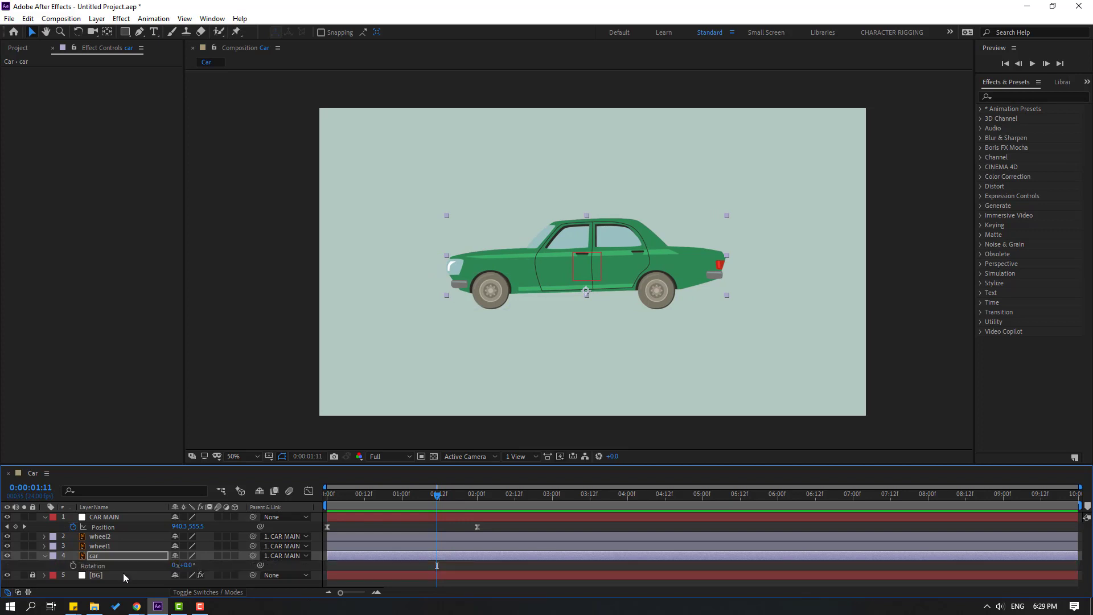
{"action": "left_click", "coordinate": [73, 565]}
{"action": "key", "text": "shift+Page_Down"}
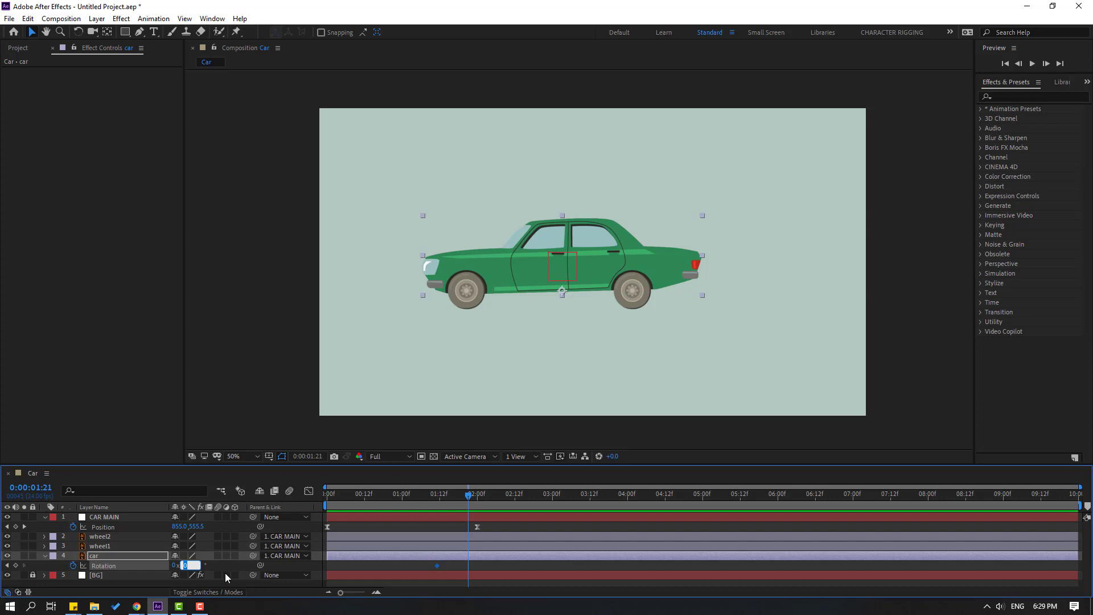
{"action": "type", "text": "-1"}
{"action": "key", "text": "Return"}
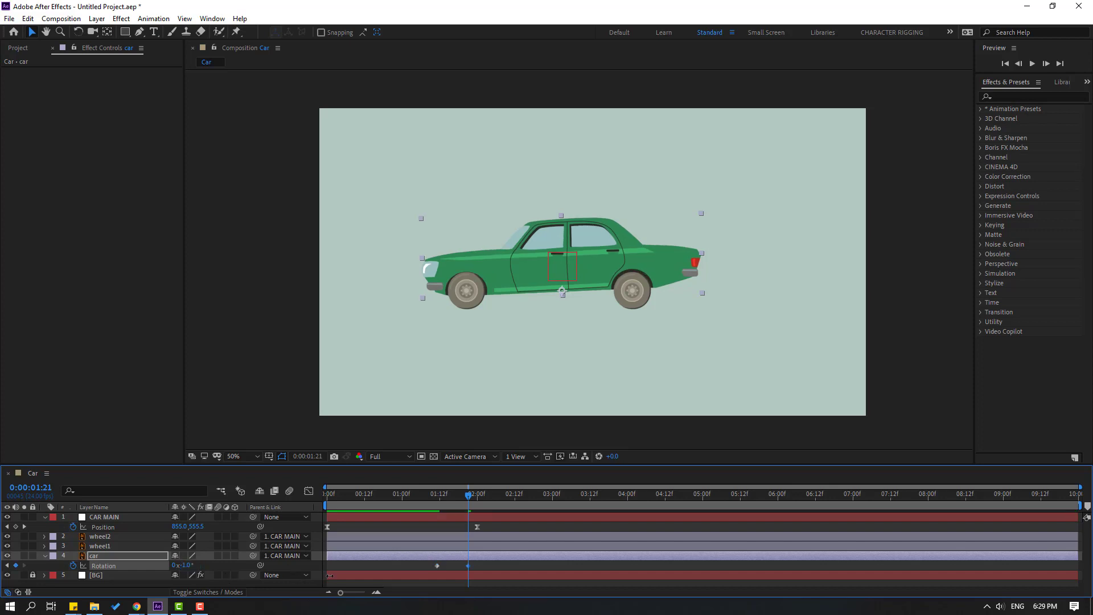
{"action": "key", "text": "shift+Page_Down"}
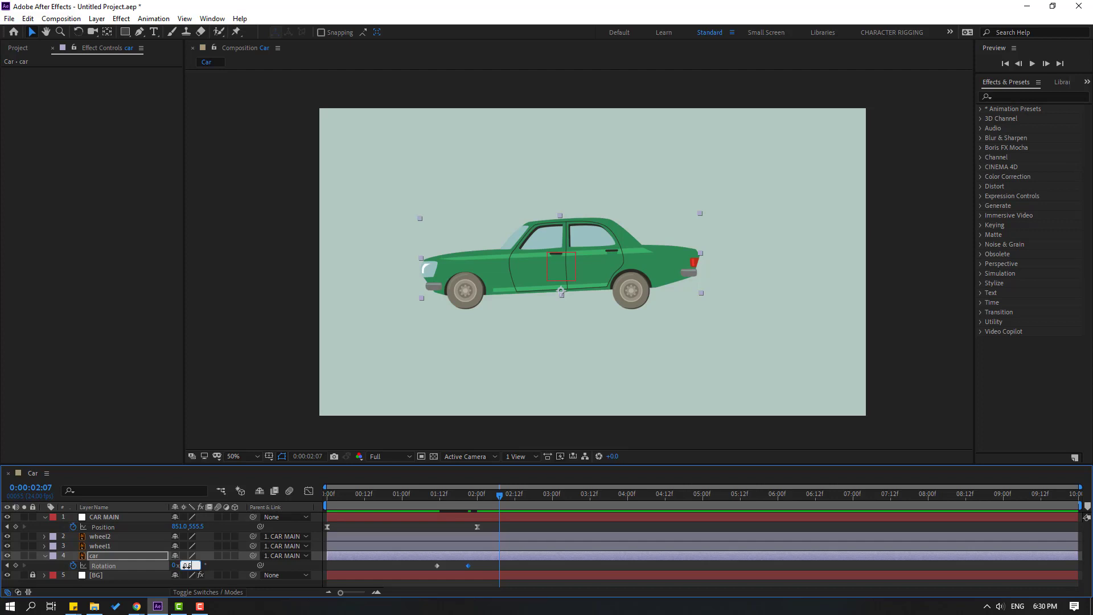
{"action": "key", "text": "Return"}
{"action": "key", "text": "shift+Page_Down"}
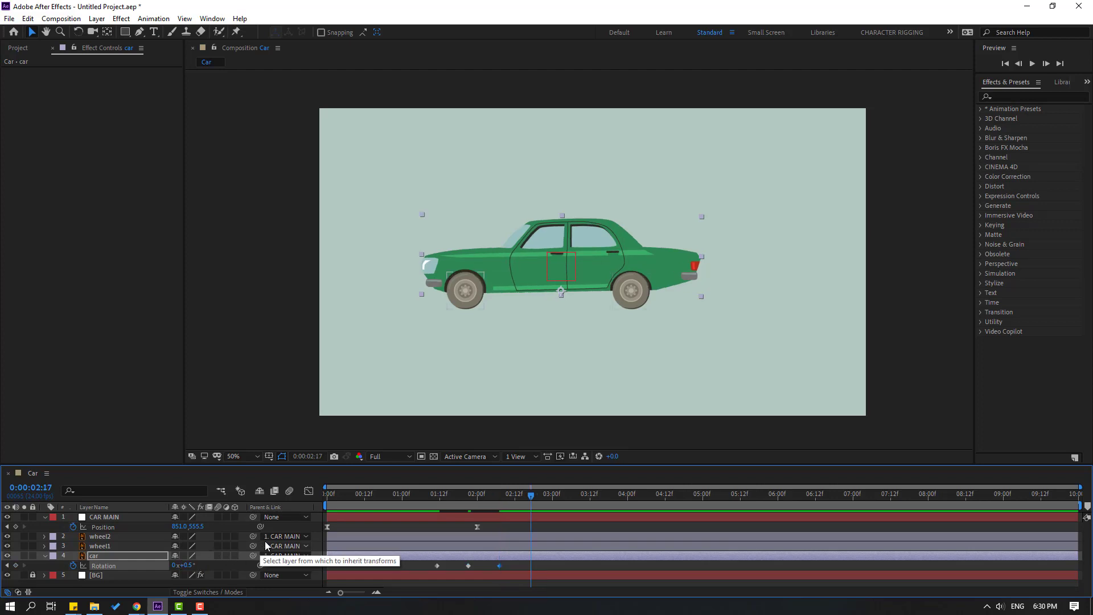
{"action": "left_click", "coordinate": [186, 568]}
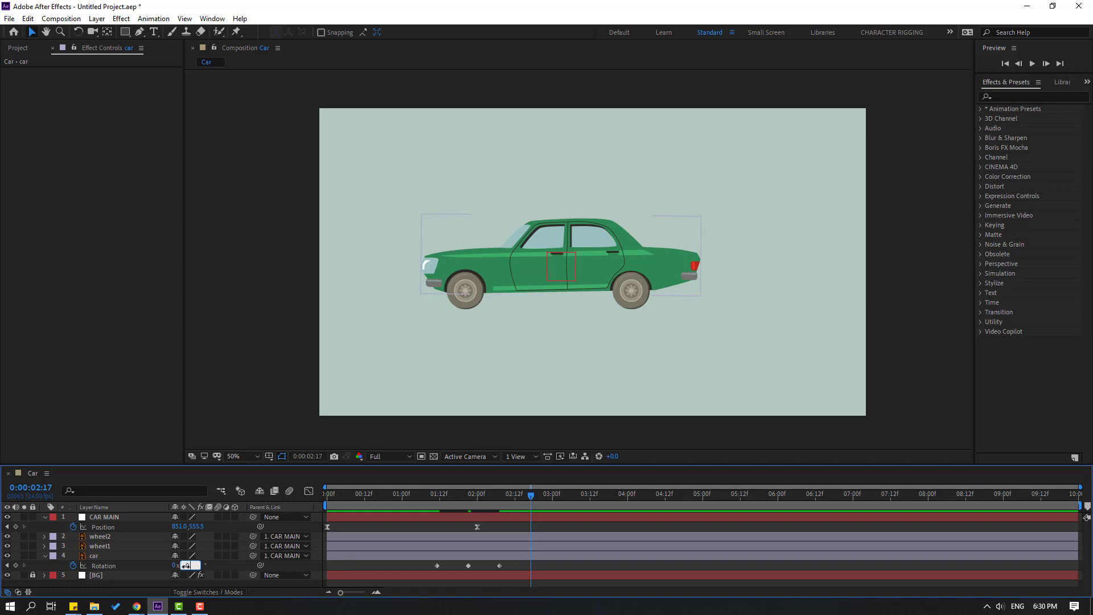
{"action": "type", "text": "-0.5"}
{"action": "key", "text": "Return"}
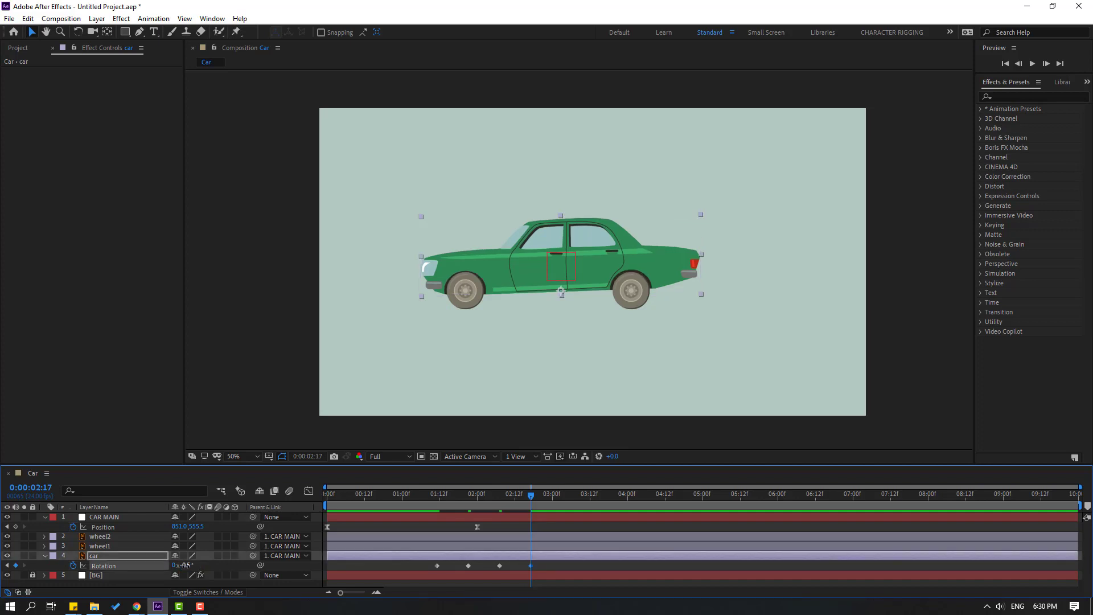
{"action": "key", "text": "shift+Page_Down"}
Set car Rotation to 0° at 3:03, Easy Ease the rocking keyframes and shift them slightly earlier
{"action": "key", "text": "Return"}
{"action": "left_click_drag", "start_coordinate": [573, 566], "coordinate": [394, 568]}
{"action": "right_click", "coordinate": [438, 566]}
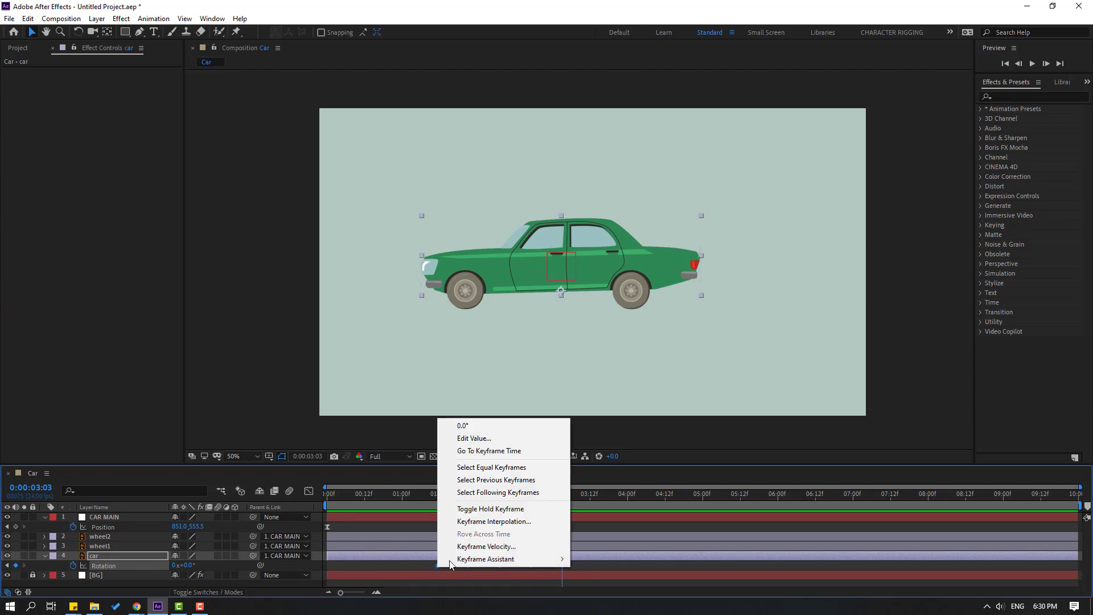
{"action": "mouse_move", "coordinate": [456, 559]}
{"action": "left_click", "coordinate": [586, 484]}
{"action": "key", "text": "space"}
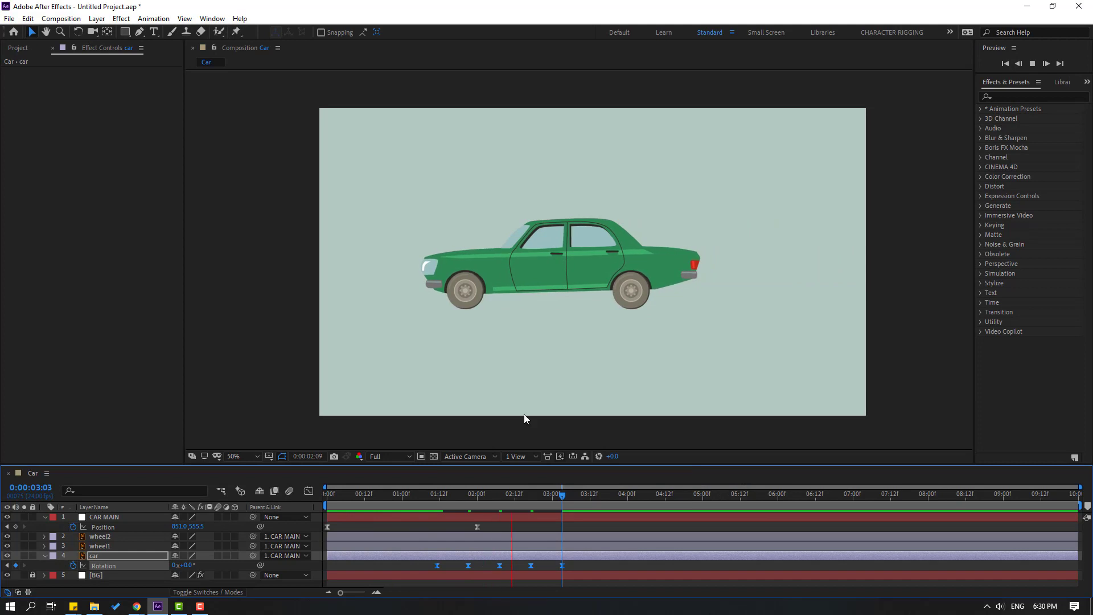
{"action": "key", "text": "space"}
{"action": "left_click_drag", "start_coordinate": [436, 565], "coordinate": [423, 564]}
{"action": "key", "text": "space"}
{"action": "key", "text": "space"}
Keyframe both wheels' Rotation at 0:00 and set wheel2 to -720° at 2:00
{"action": "left_click", "coordinate": [100, 547]}
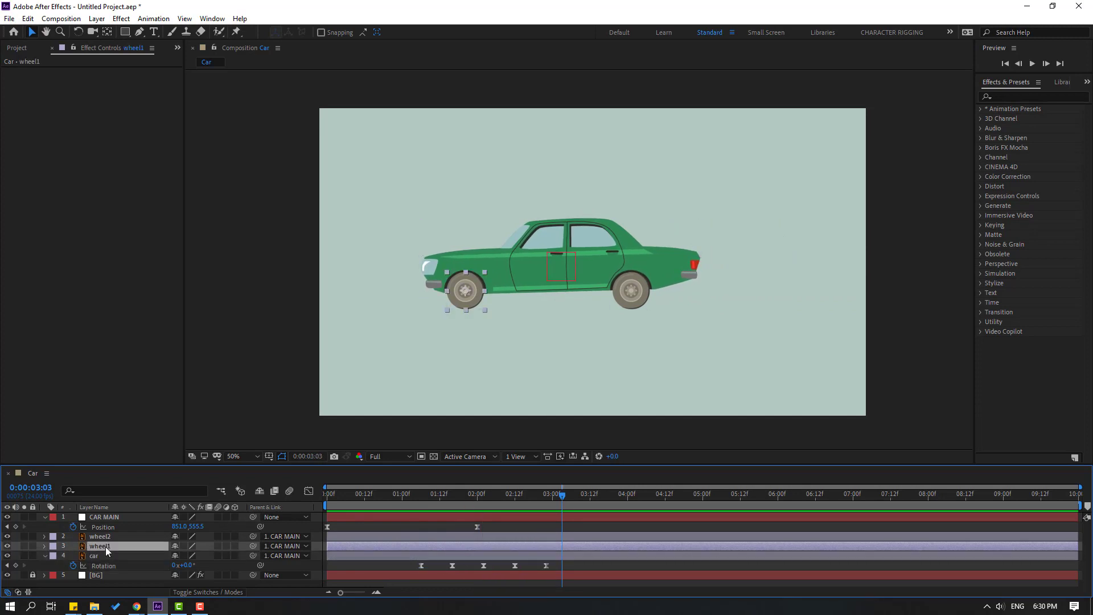
{"action": "left_click", "coordinate": [102, 537], "text": "ctrl"}
{"action": "left_click_drag", "start_coordinate": [499, 503], "coordinate": [326, 506]}
{"action": "key", "text": "r"}
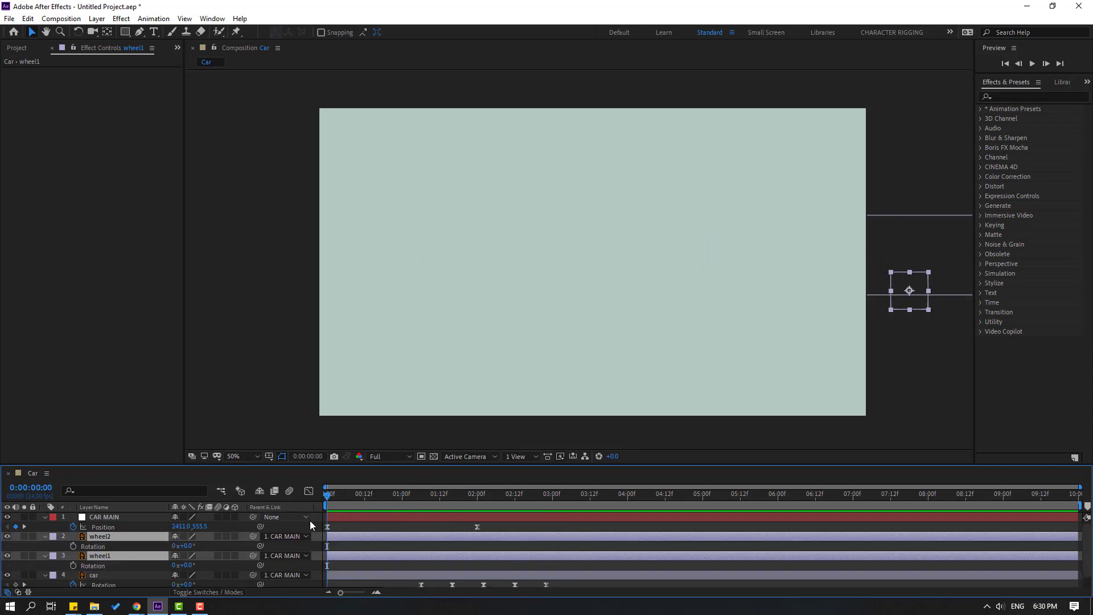
{"action": "left_click", "coordinate": [72, 546]}
{"action": "left_click", "coordinate": [478, 501]}
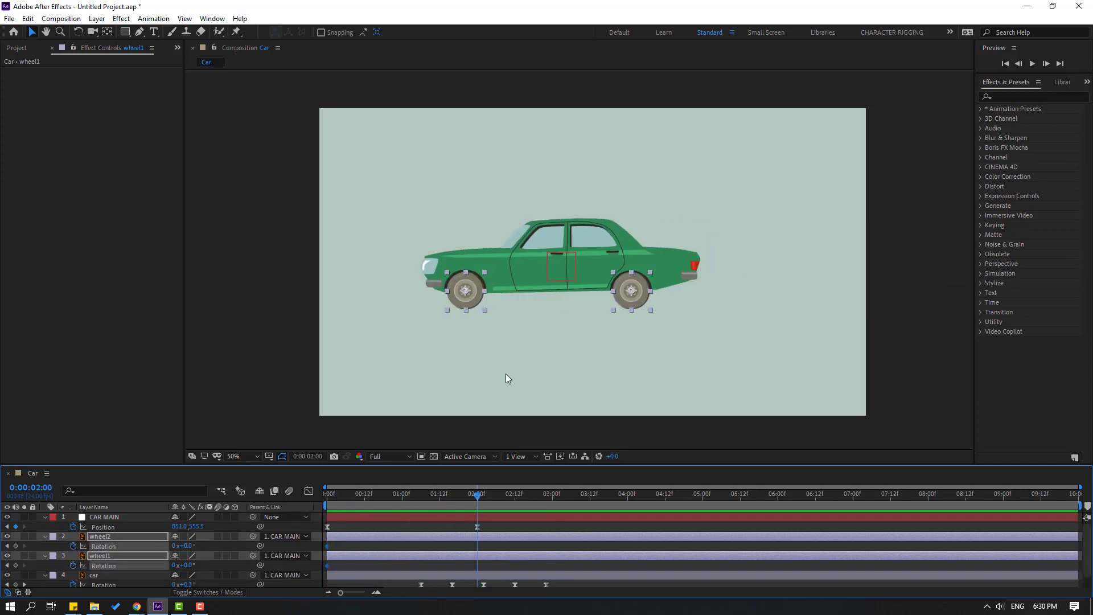
{"action": "scroll", "coordinate": [506, 373], "scroll_direction": "up", "scroll_amount": 2}
{"action": "left_click", "coordinate": [449, 559]}
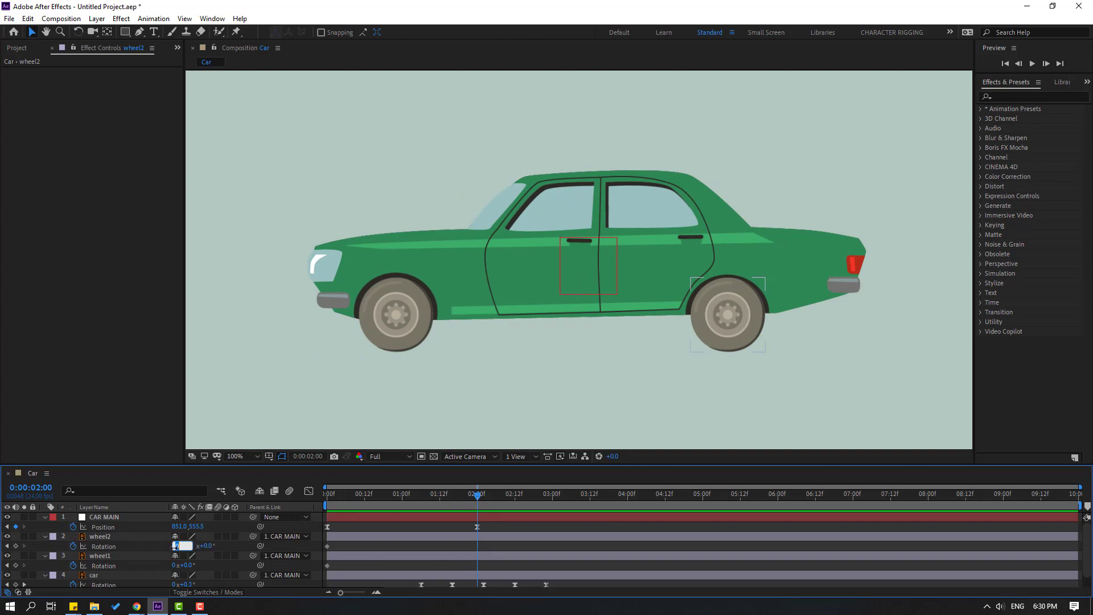
{"action": "type", "text": "-720"}
{"action": "key", "text": "Return"}
{"action": "scroll", "coordinate": [475, 350], "scroll_direction": "down", "scroll_amount": 2}
{"action": "key", "text": "space"}
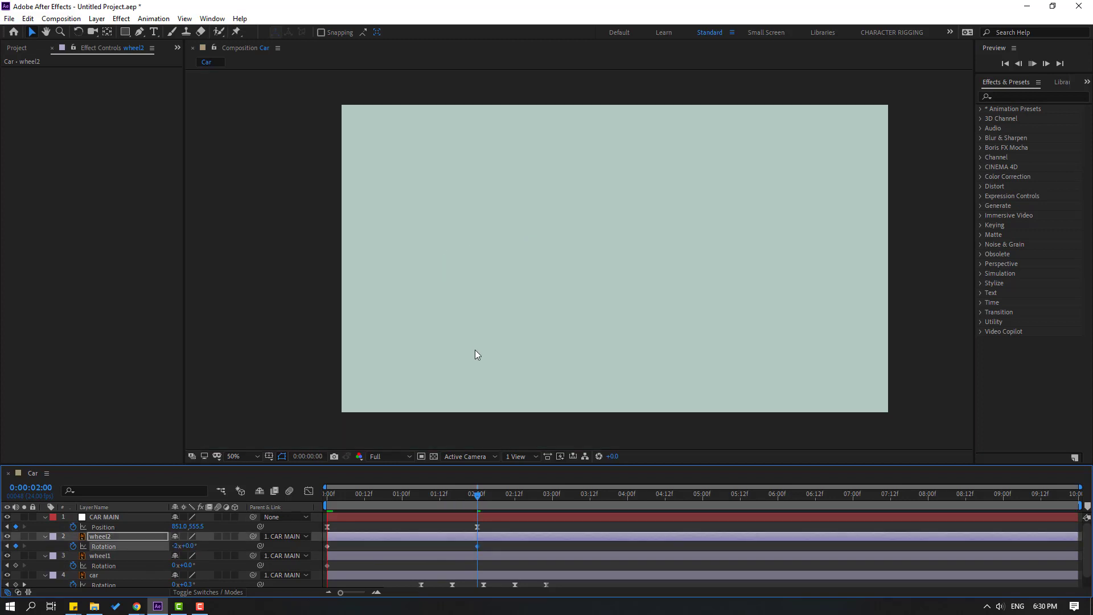
{"action": "left_click", "coordinate": [483, 363]}
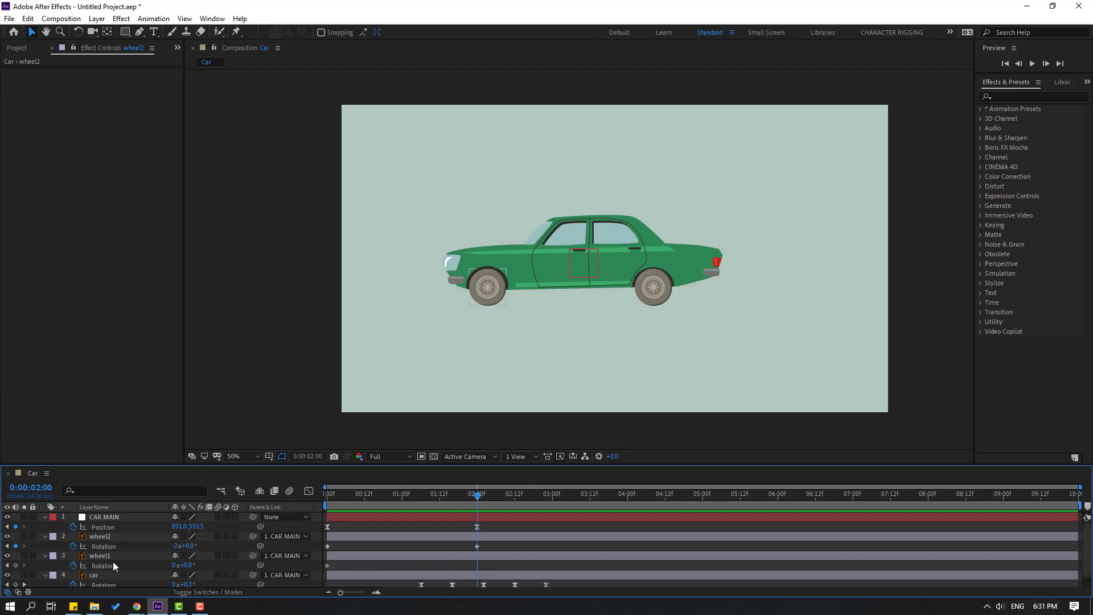
Set wheel1 to -720° at 2:00 and Easy Ease both wheels' Rotation keyframes
{"action": "left_click", "coordinate": [458, 556]}
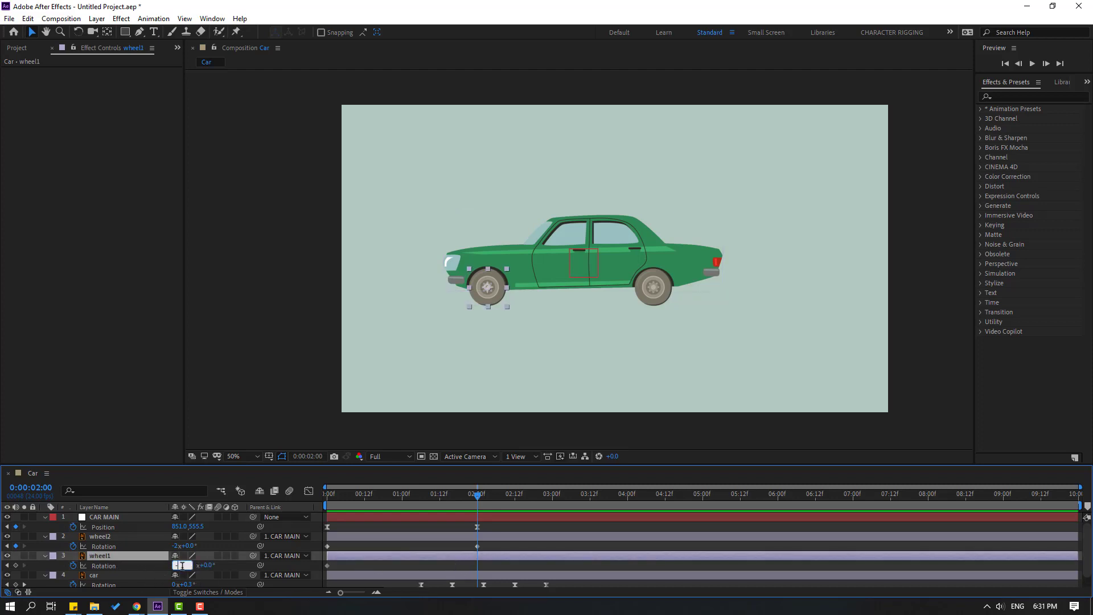
{"action": "key", "text": "Return"}
{"action": "left_click_drag", "start_coordinate": [496, 549], "coordinate": [322, 575]}
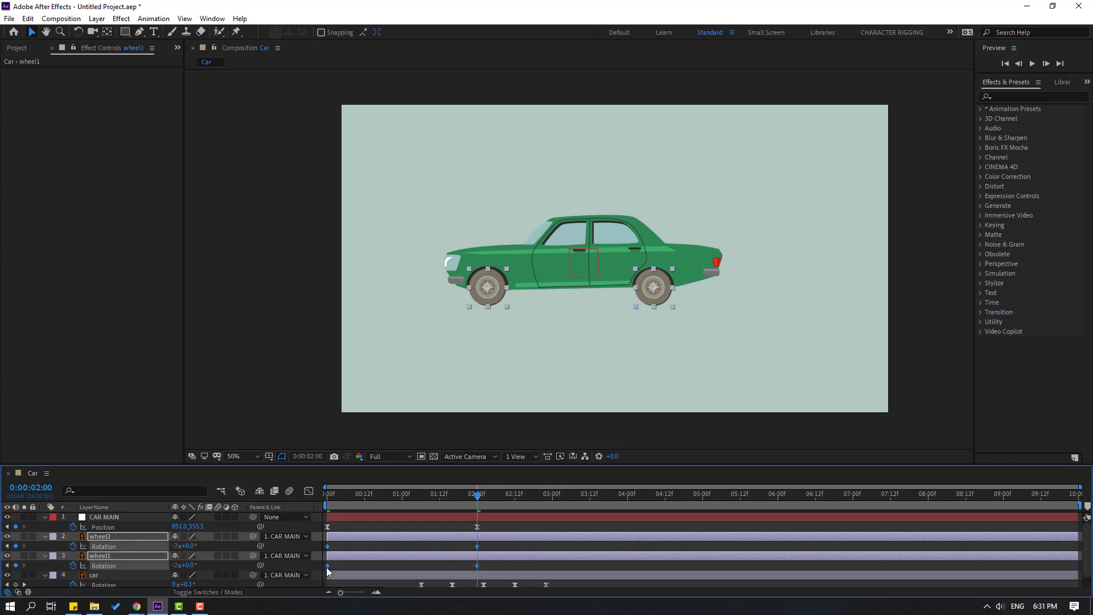
{"action": "right_click", "coordinate": [327, 565]}
{"action": "mouse_move", "coordinate": [370, 559]}
{"action": "left_click", "coordinate": [506, 490]}
{"action": "key", "text": "space"}
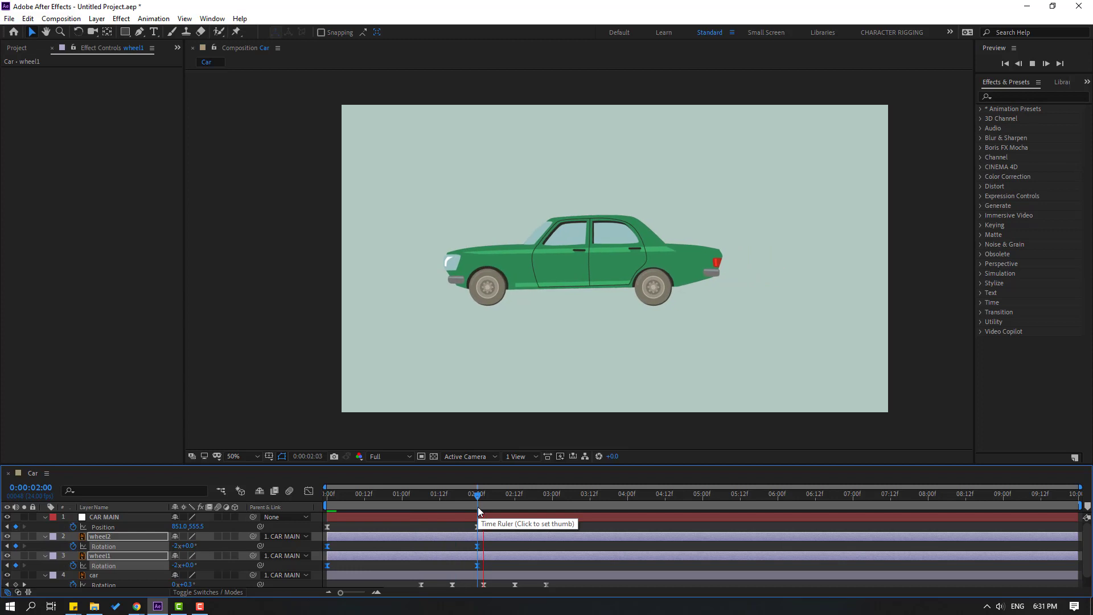
In the Graph Editor, lengthen the ease into the wheels' 2:00 Rotation keyframe
{"action": "key", "text": "space"}
{"action": "key", "text": "shift+F3"}
{"action": "left_click_drag", "start_coordinate": [498, 536], "coordinate": [427, 519]}
{"action": "key", "text": "space"}
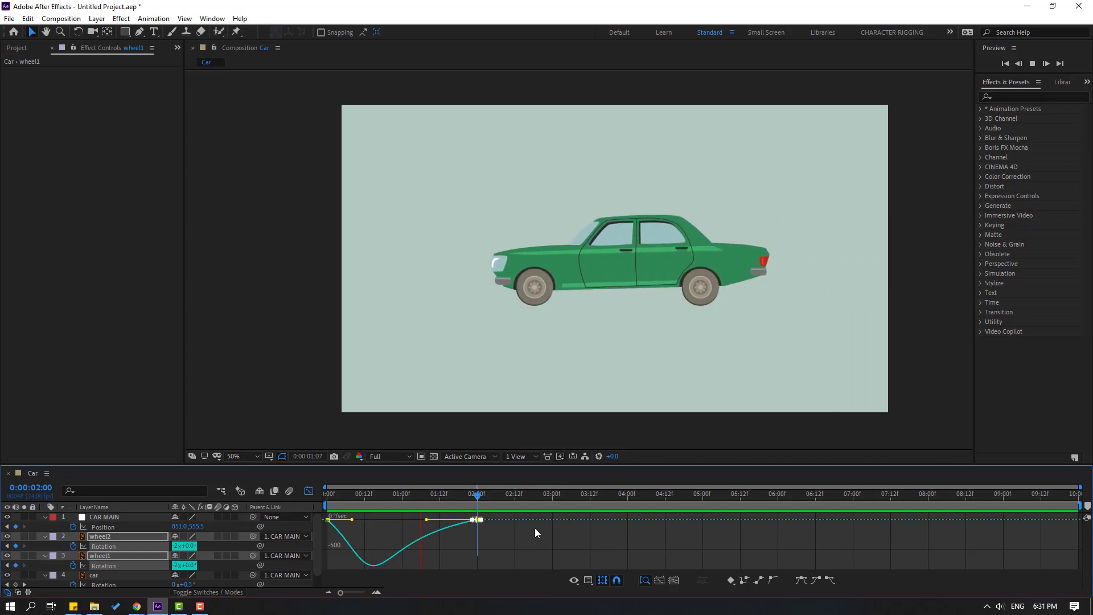
{"action": "scroll", "coordinate": [647, 367], "scroll_direction": "down", "scroll_amount": 4}
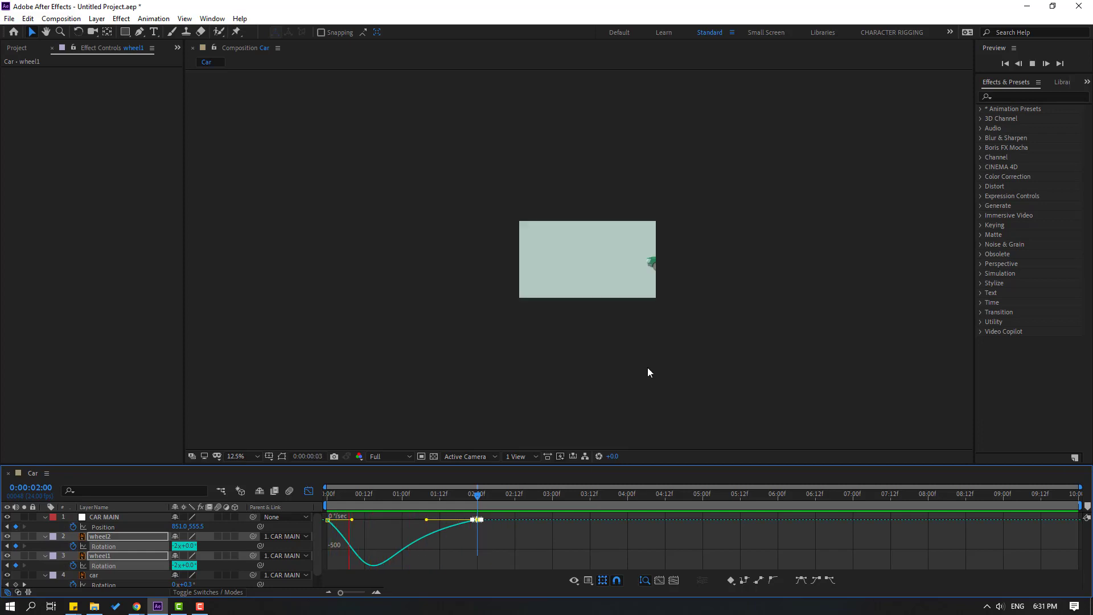
{"action": "scroll", "coordinate": [632, 377], "scroll_direction": "up", "scroll_amount": 4}
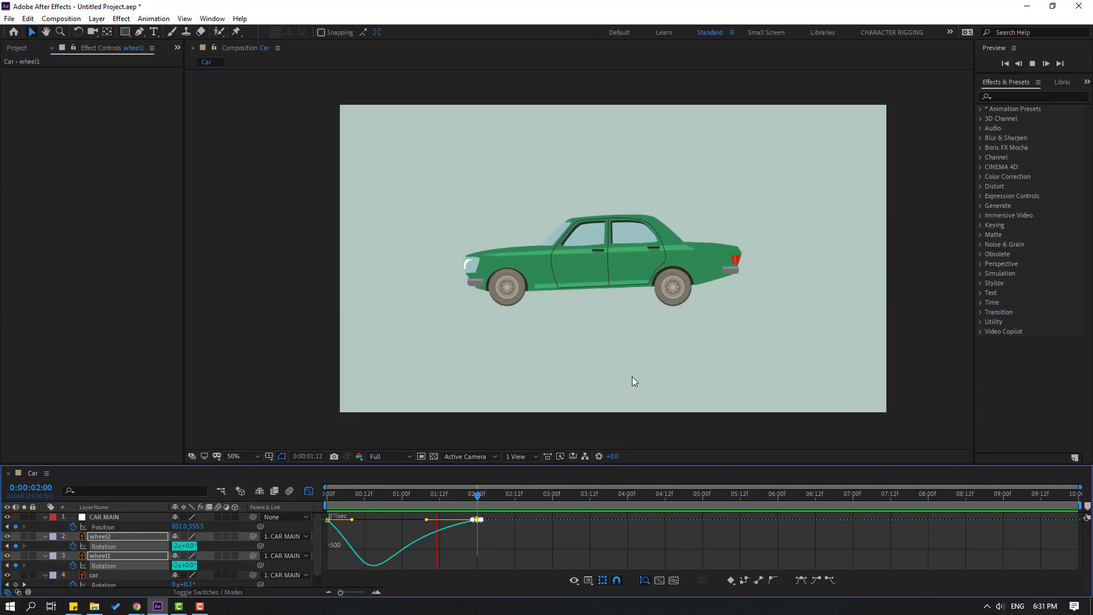
{"action": "key", "text": "space"}
Shift the car's rocking keyframes earlier, nudge them back slightly, and end the work area at 3:03
{"action": "left_click", "coordinate": [309, 495]}
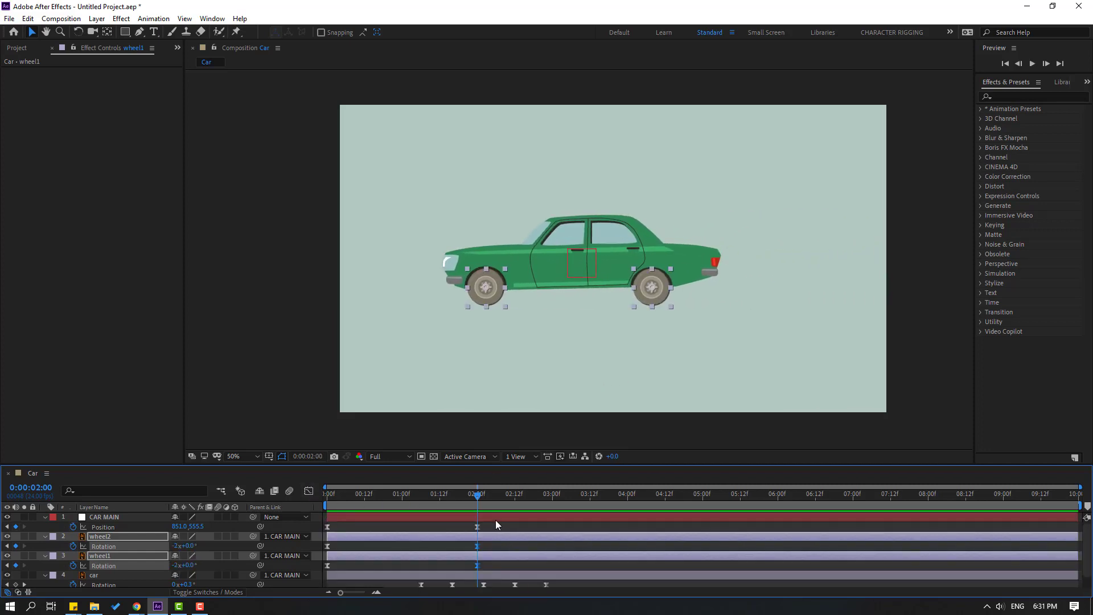
{"action": "key", "text": "space"}
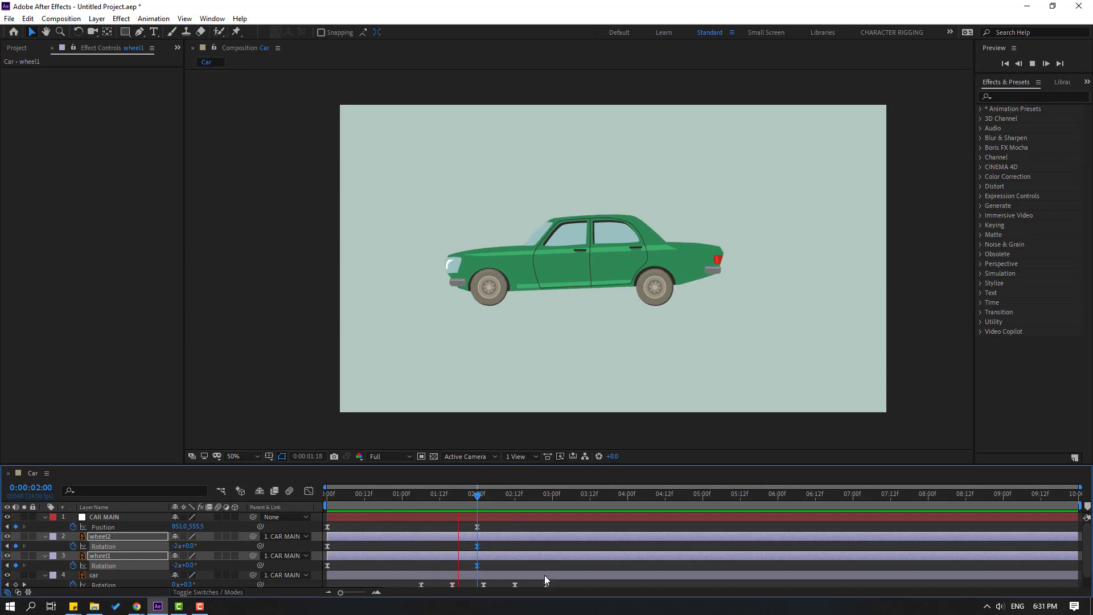
{"action": "key", "text": "space"}
{"action": "scroll", "coordinate": [541, 573], "scroll_direction": "down", "scroll_amount": 1}
{"action": "left_click_drag", "start_coordinate": [559, 574], "coordinate": [397, 572]}
{"action": "key", "text": "space"}
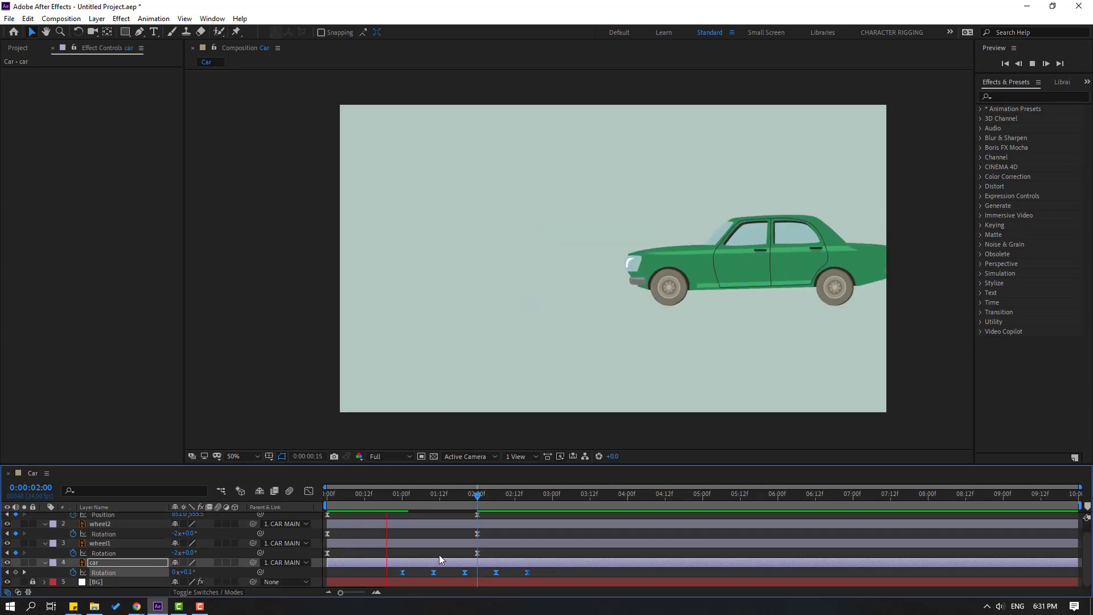
{"action": "left_click_drag", "start_coordinate": [464, 573], "coordinate": [471, 572]}
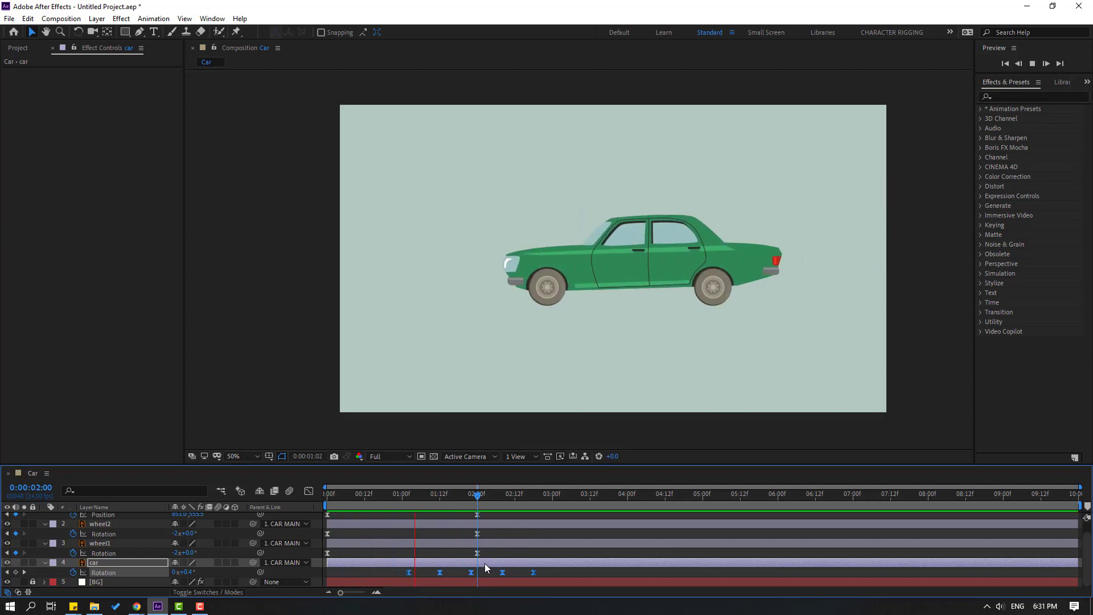
{"action": "left_click", "coordinate": [563, 498]}
{"action": "key", "text": "n"}
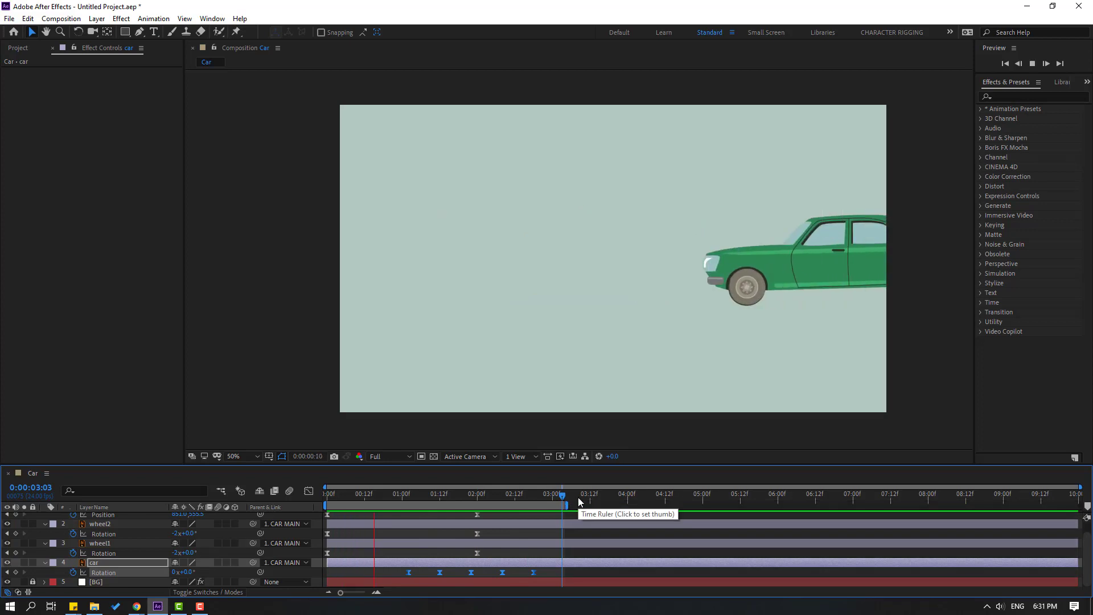